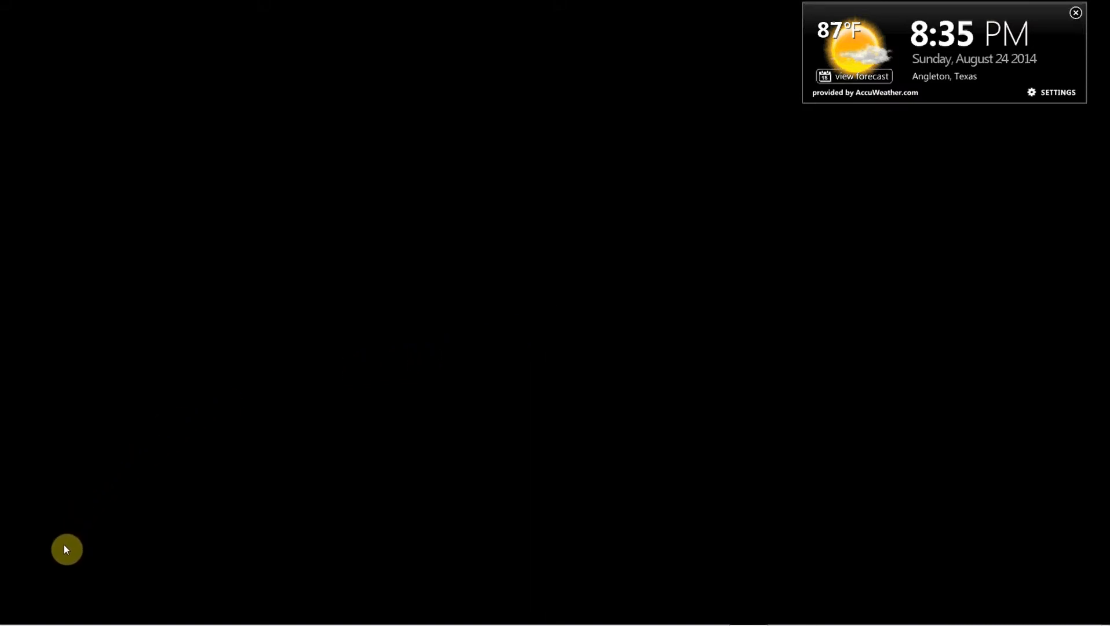
- Start Word 2013 and create a new blank document
{"action": "mouse_move", "coordinate": [19, 622]}
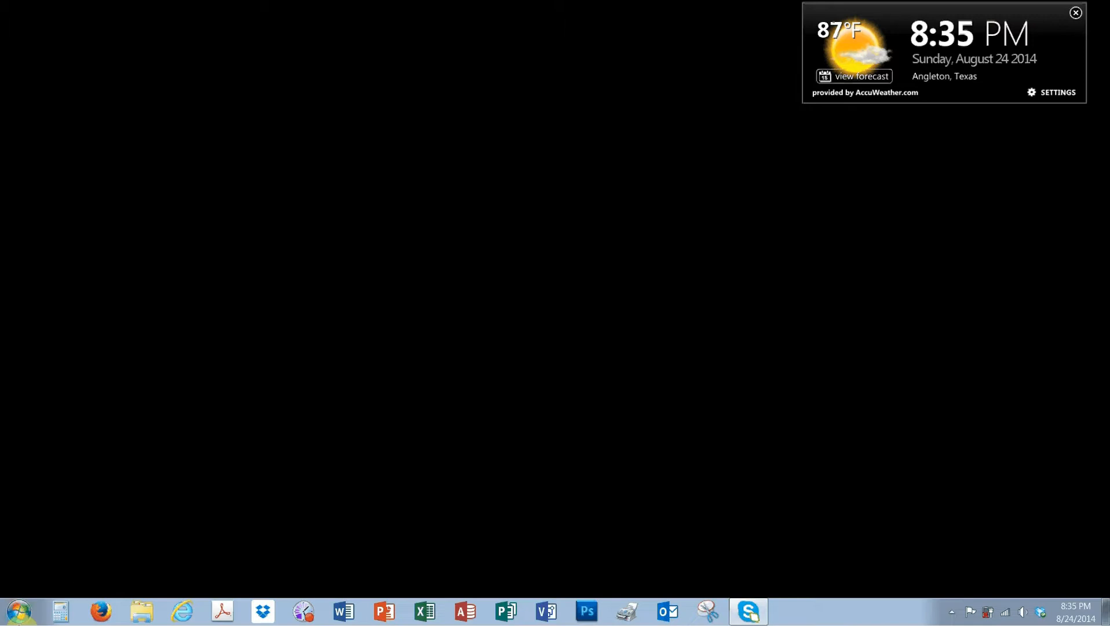
{"action": "left_click", "coordinate": [25, 617]}
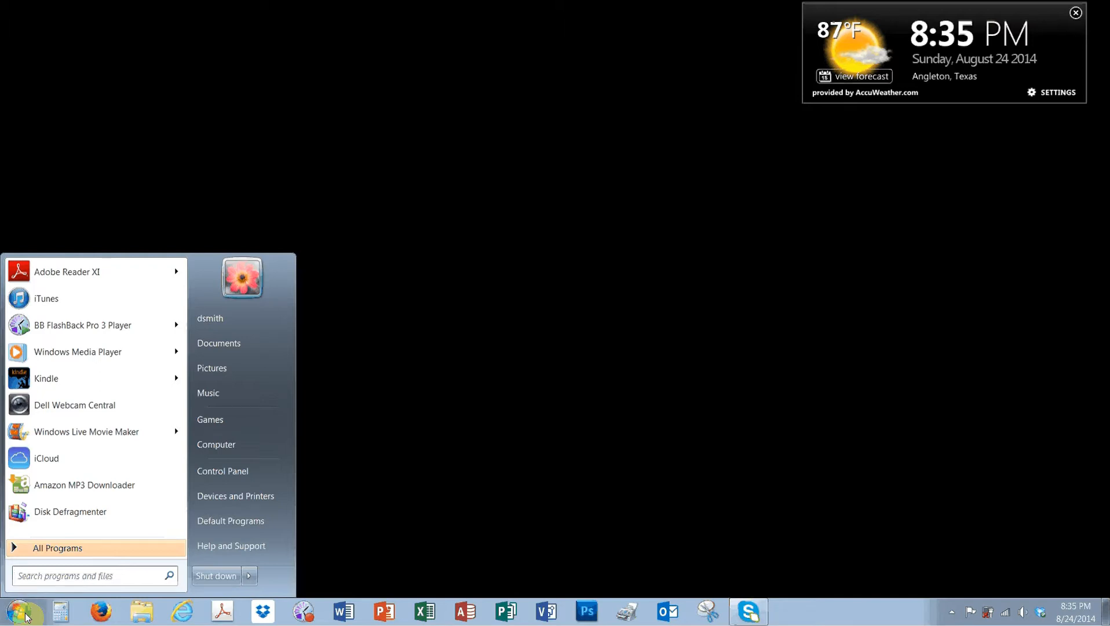
{"action": "type", "text": "Word"}
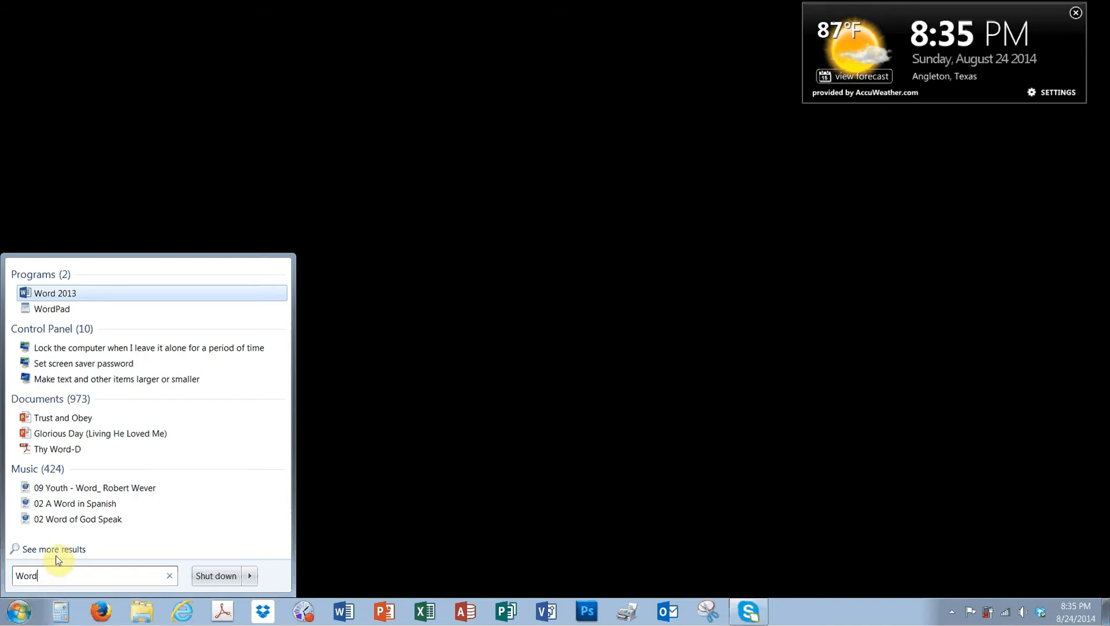
{"action": "left_click", "coordinate": [51, 294]}
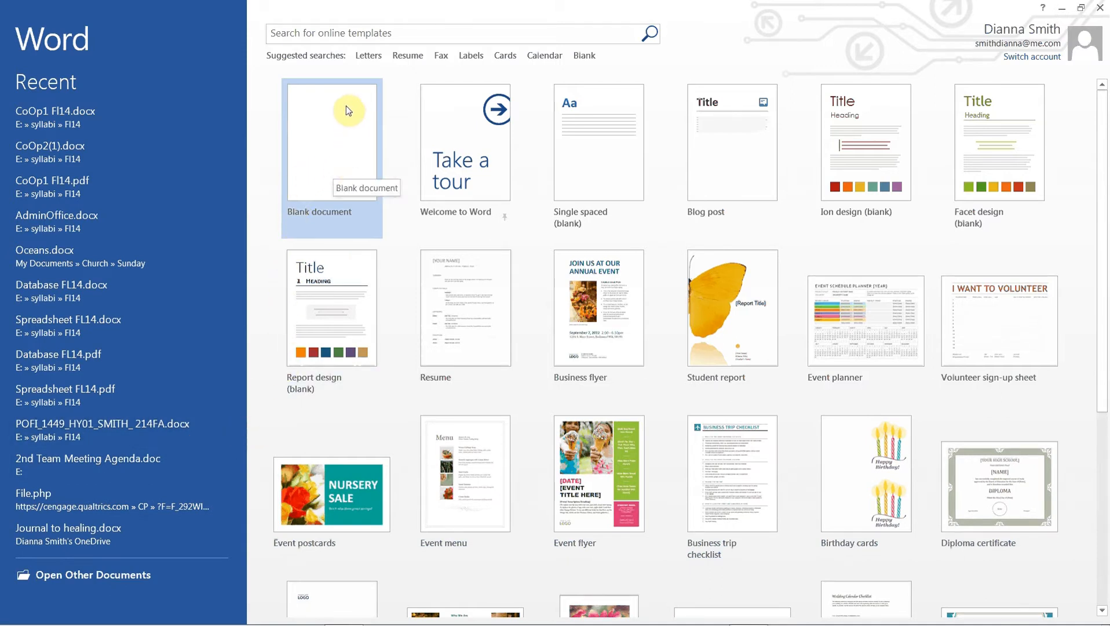
{"action": "left_click", "coordinate": [338, 151]}
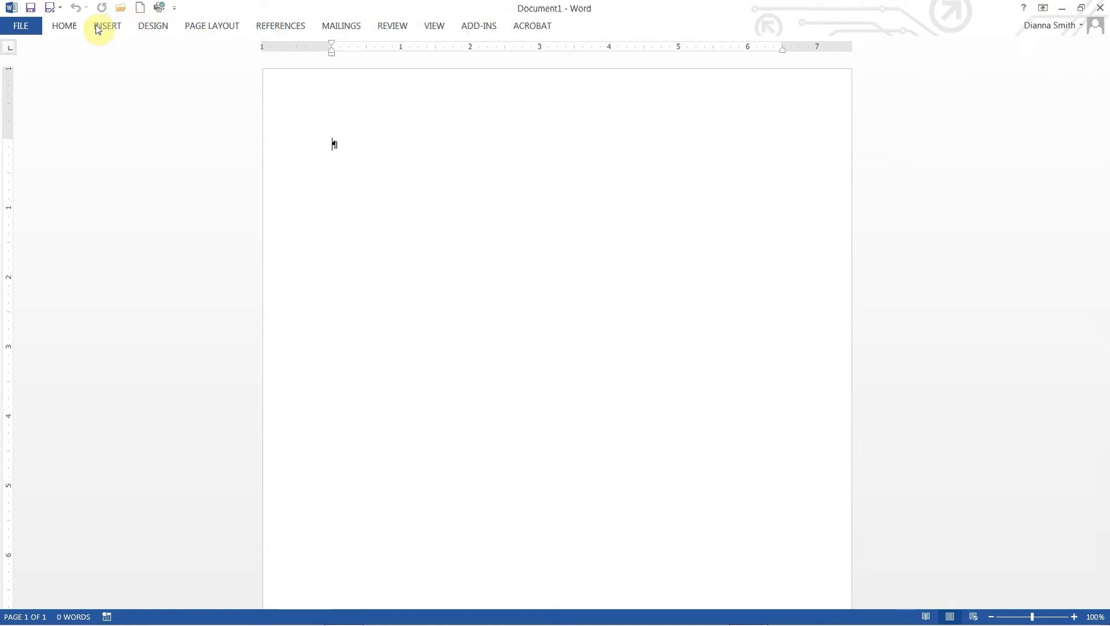
- Start saving the document to the computer, choosing the Word folder within Comp Apps > WorkFolder on drive E
{"action": "left_click", "coordinate": [20, 30]}
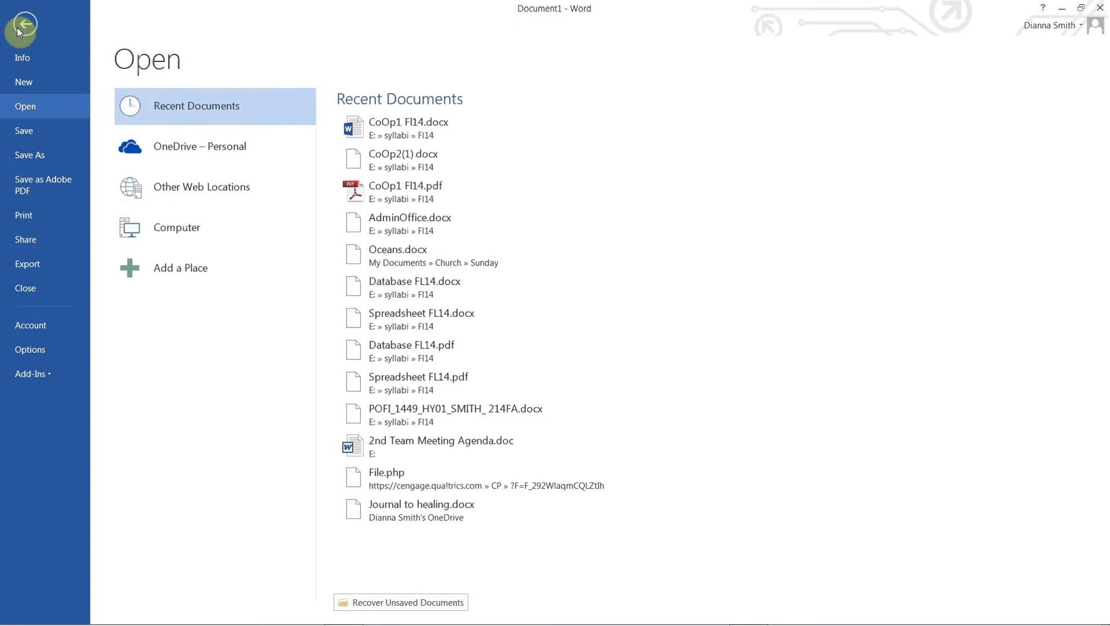
{"action": "left_click", "coordinate": [28, 138]}
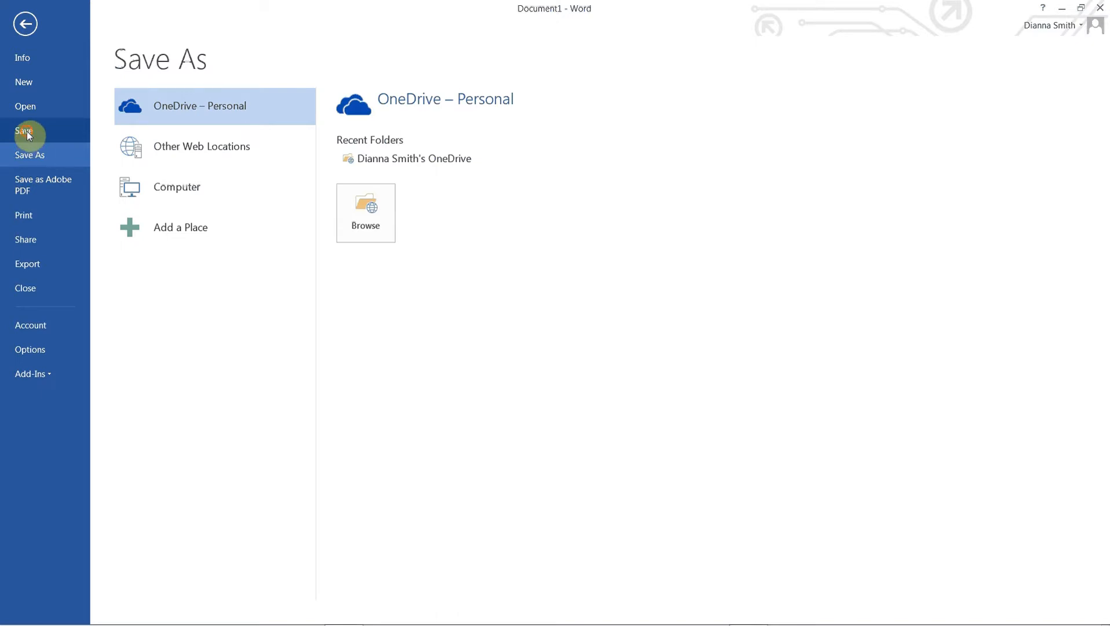
{"action": "left_click", "coordinate": [27, 132]}
{"action": "left_click", "coordinate": [179, 188]}
{"action": "left_click", "coordinate": [356, 213]}
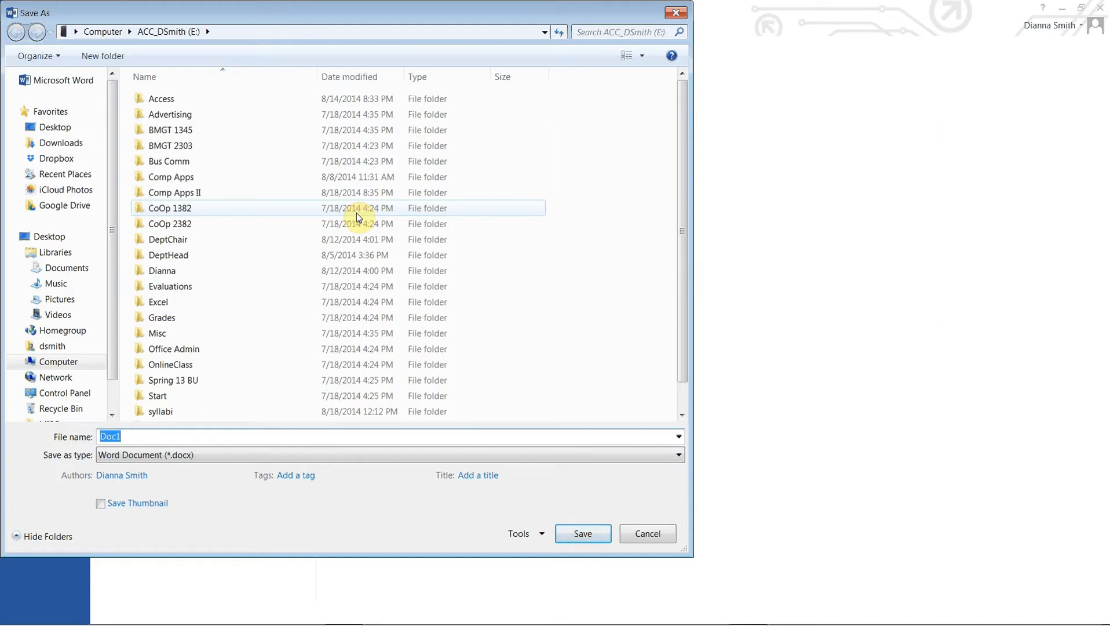
{"action": "double_click", "coordinate": [293, 177]}
{"action": "double_click", "coordinate": [165, 162]}
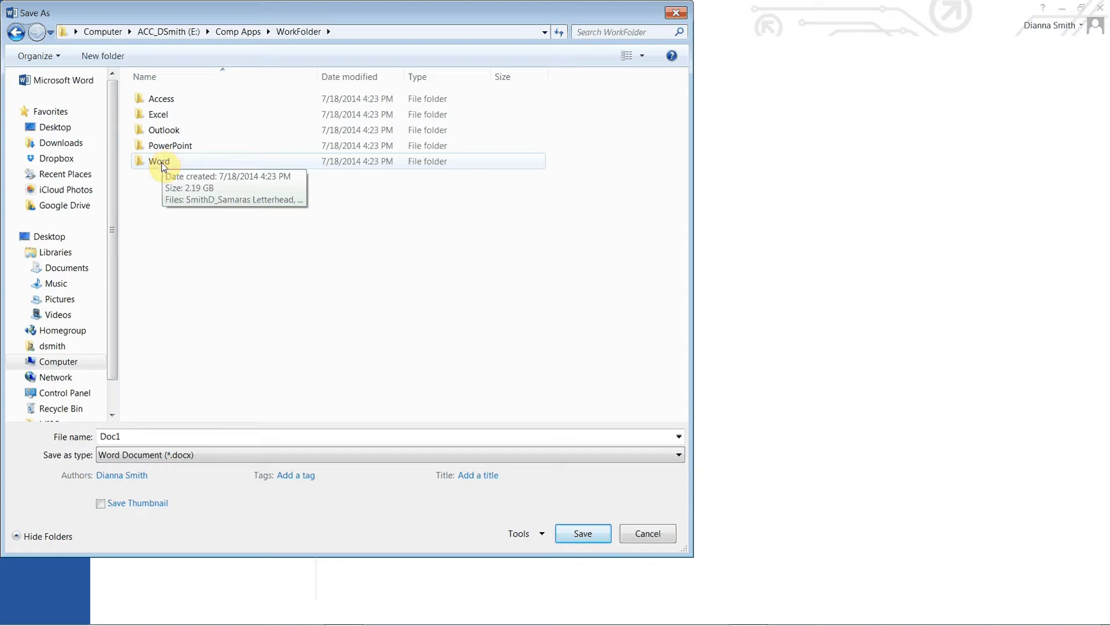
{"action": "double_click", "coordinate": [162, 165]}
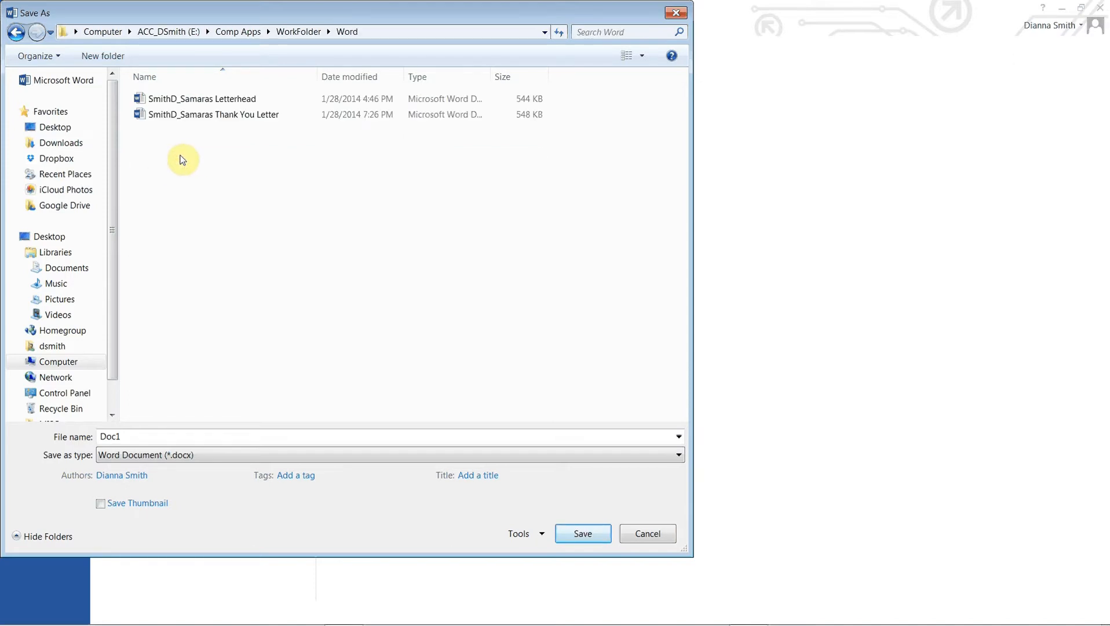
- Save the document with the author's last name and first initial followed by "_Adventure Flyer" as the file name
{"action": "left_click", "coordinate": [223, 432]}
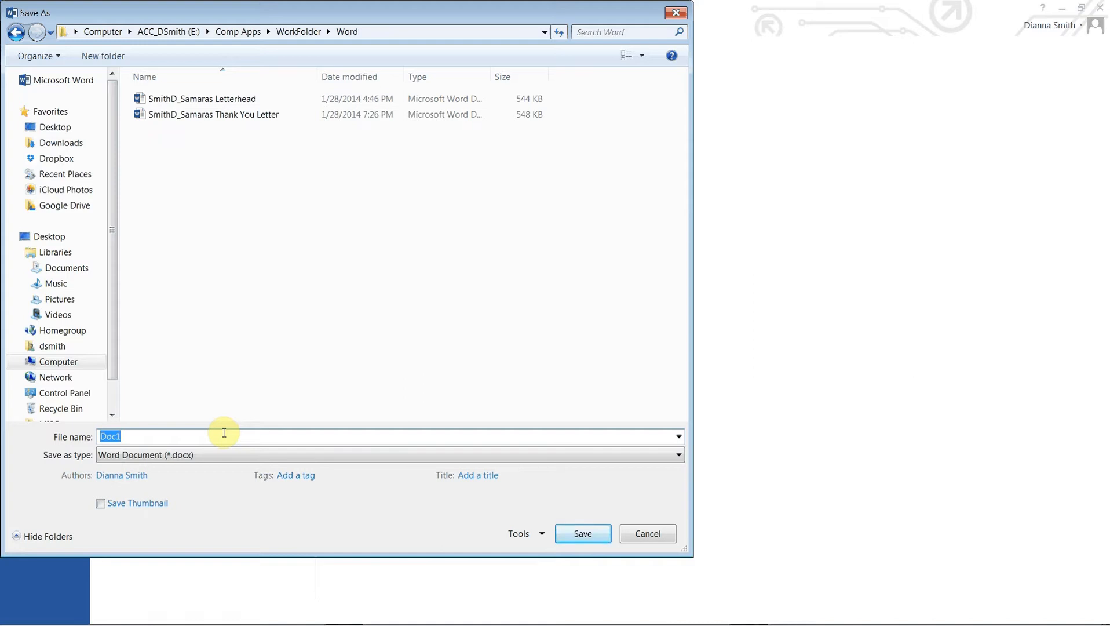
{"action": "type", "text": "SmithD"}
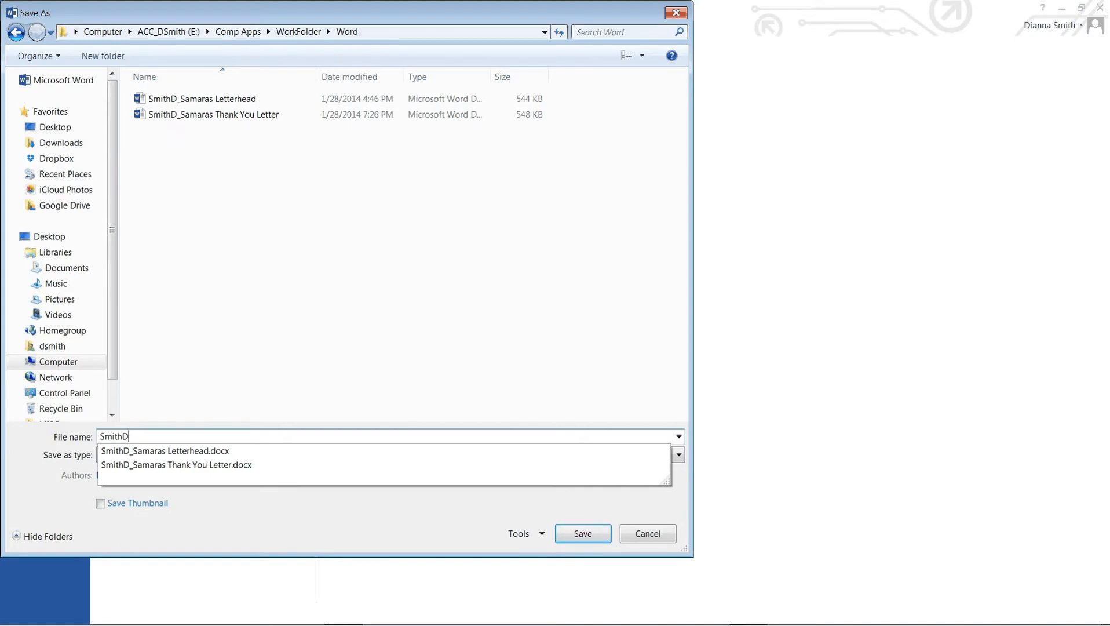
{"action": "type", "text": "_"}
{"action": "type", "text": "Adventure"}
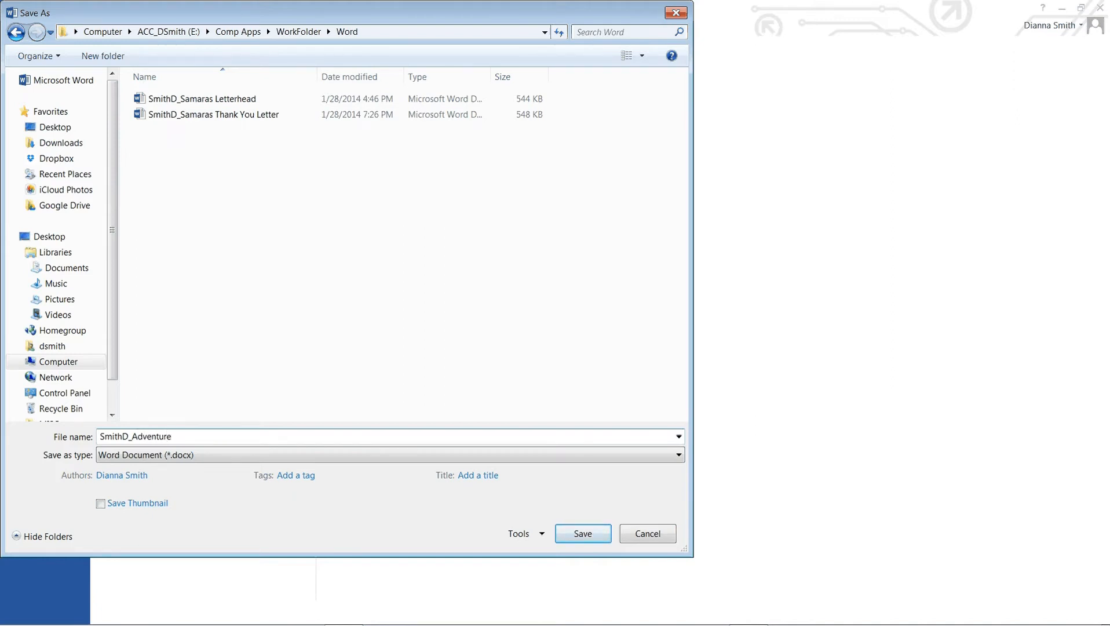
{"action": "type", "text": " Flyer"}
{"action": "left_click", "coordinate": [584, 537]}
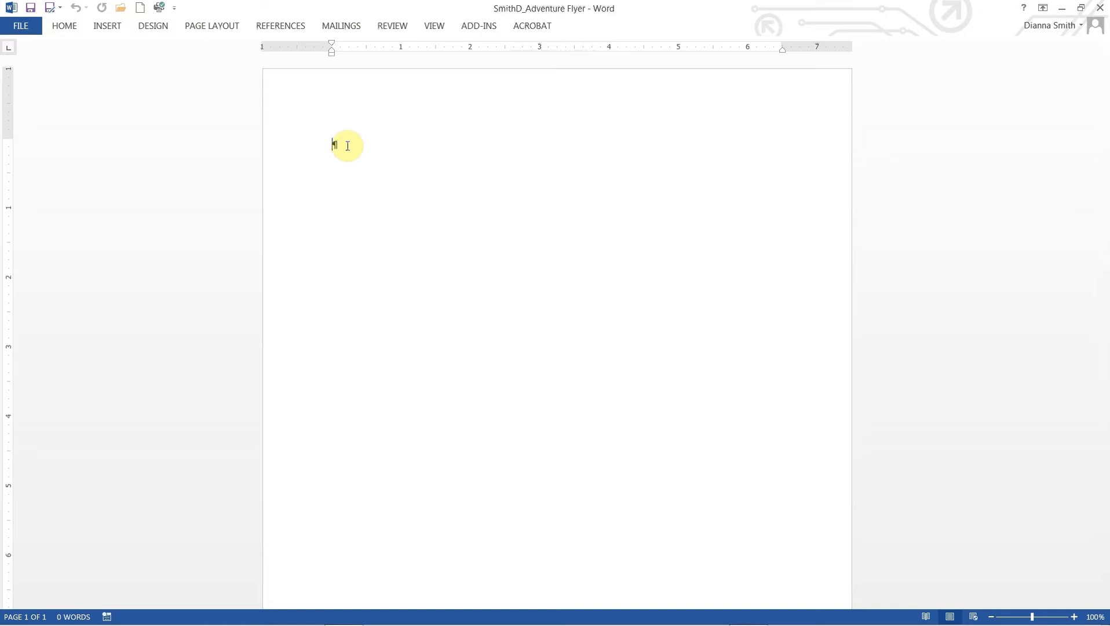
- Enter the flyer heading "Adventure!" in the first paragraph and start a new paragraph below it
{"action": "type", "text": "Adventure"}
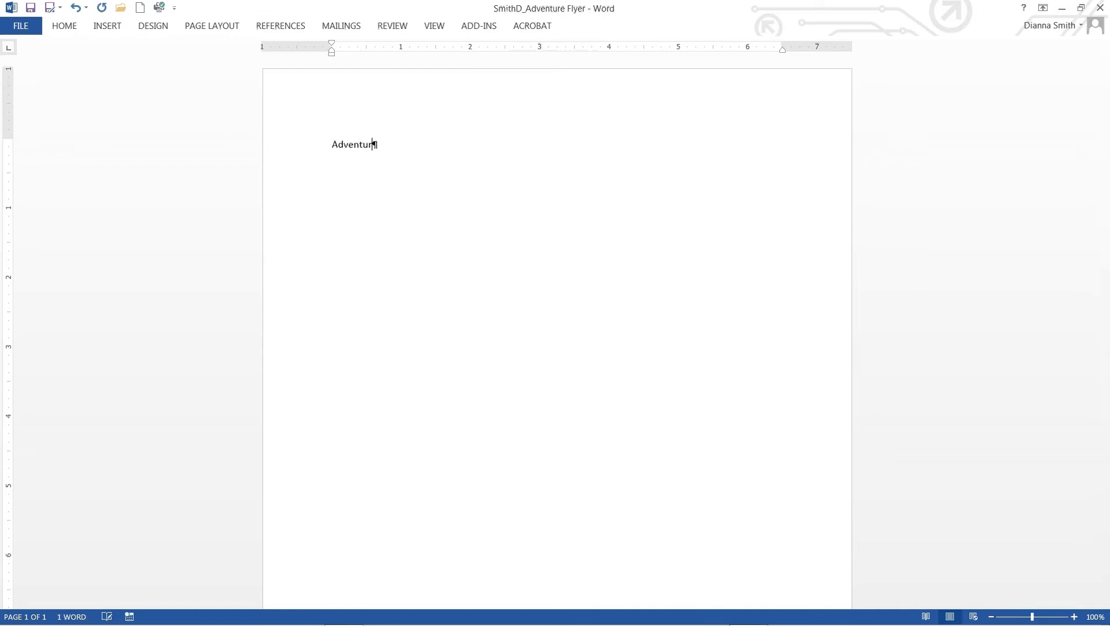
{"action": "type", "text": "!"}
{"action": "key", "text": "Return"}
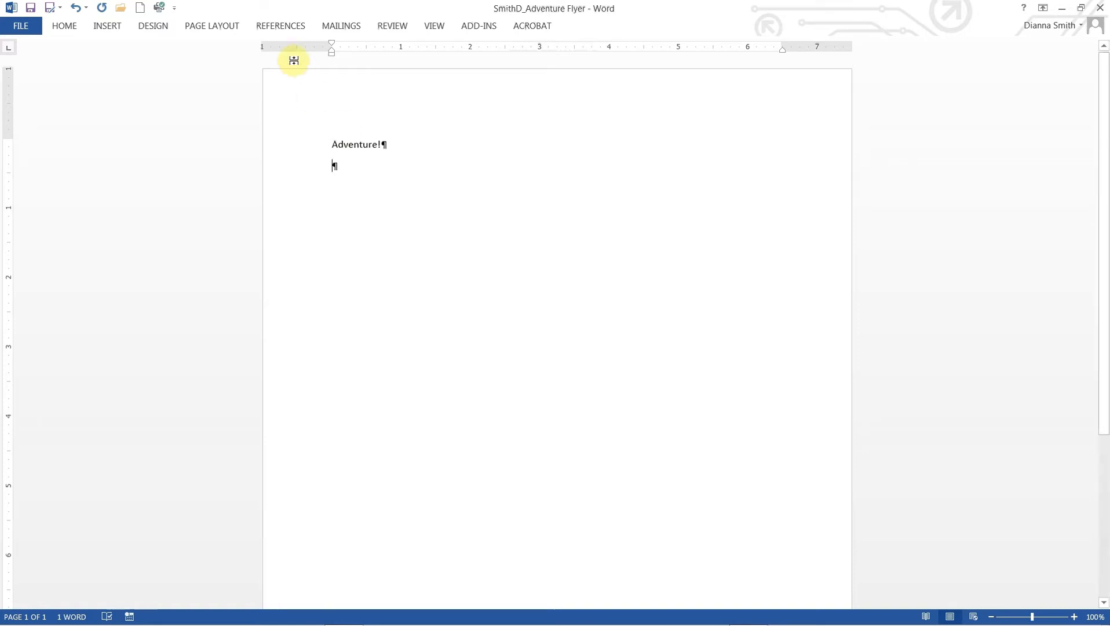
- Hide the paragraph marks and show them again
{"action": "left_click", "coordinate": [65, 28]}
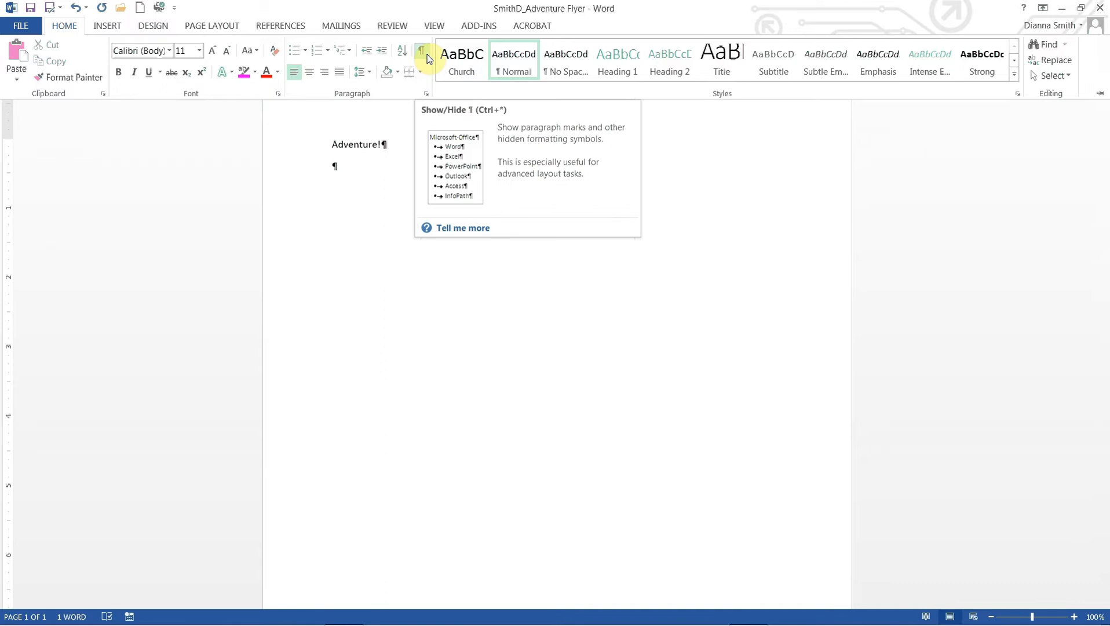
{"action": "left_click", "coordinate": [426, 58]}
{"action": "left_click", "coordinate": [426, 58]}
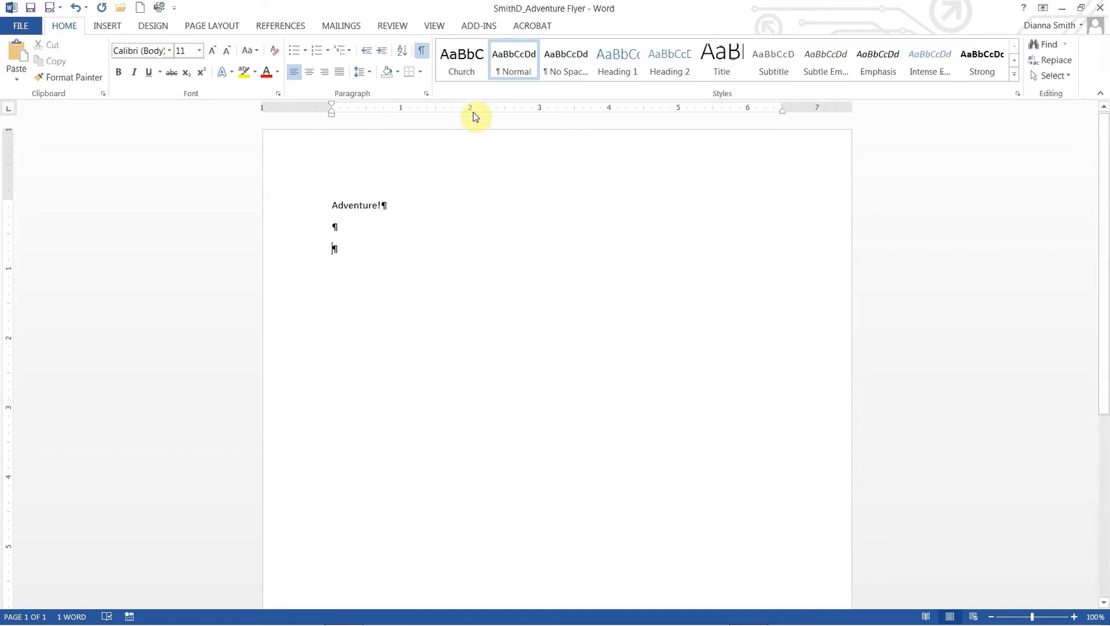
- Enter "Explore scenic trails with breathtaking views as you travel through meadows, forests, streams, and mountains in an off-road vehicle." below the heading and save the document
{"action": "left_click", "coordinate": [432, 26]}
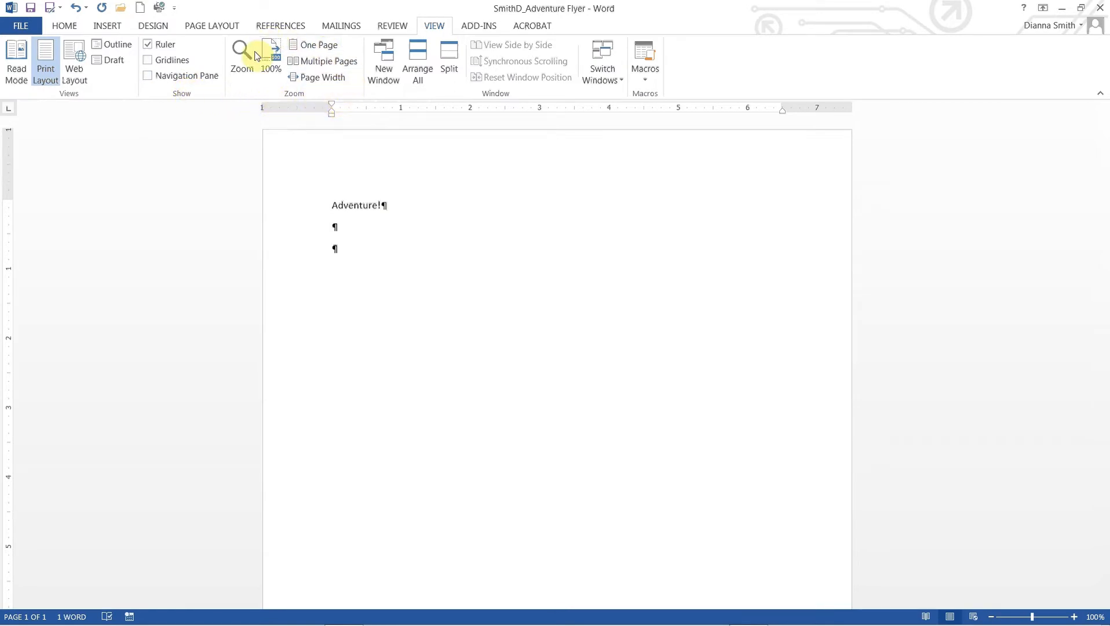
{"action": "left_click", "coordinate": [318, 80]}
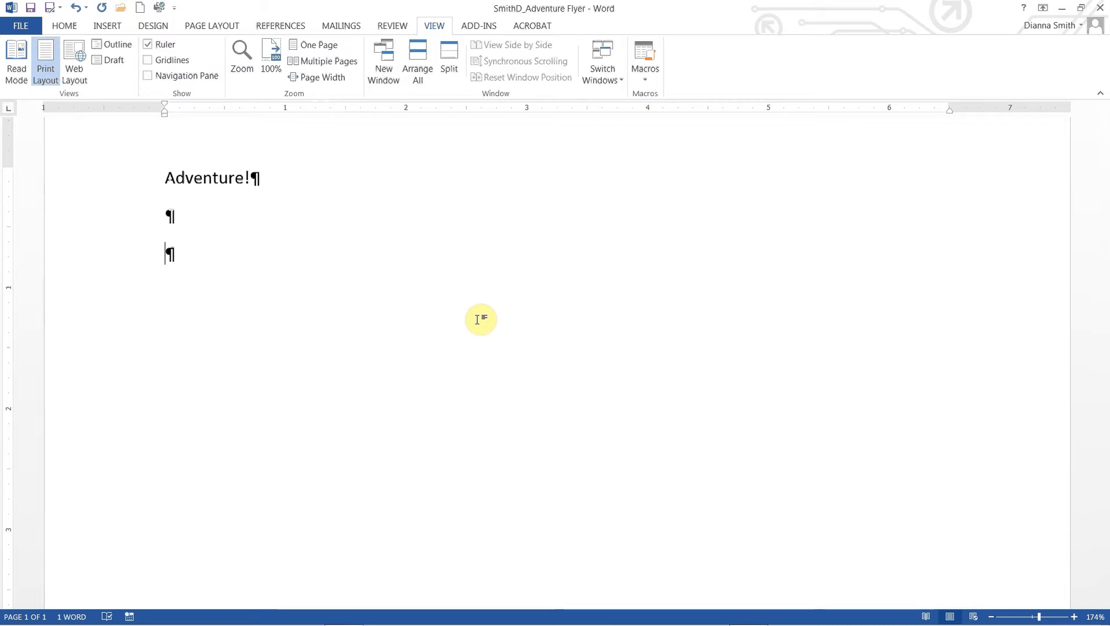
{"action": "type", "text": "Explore s"}
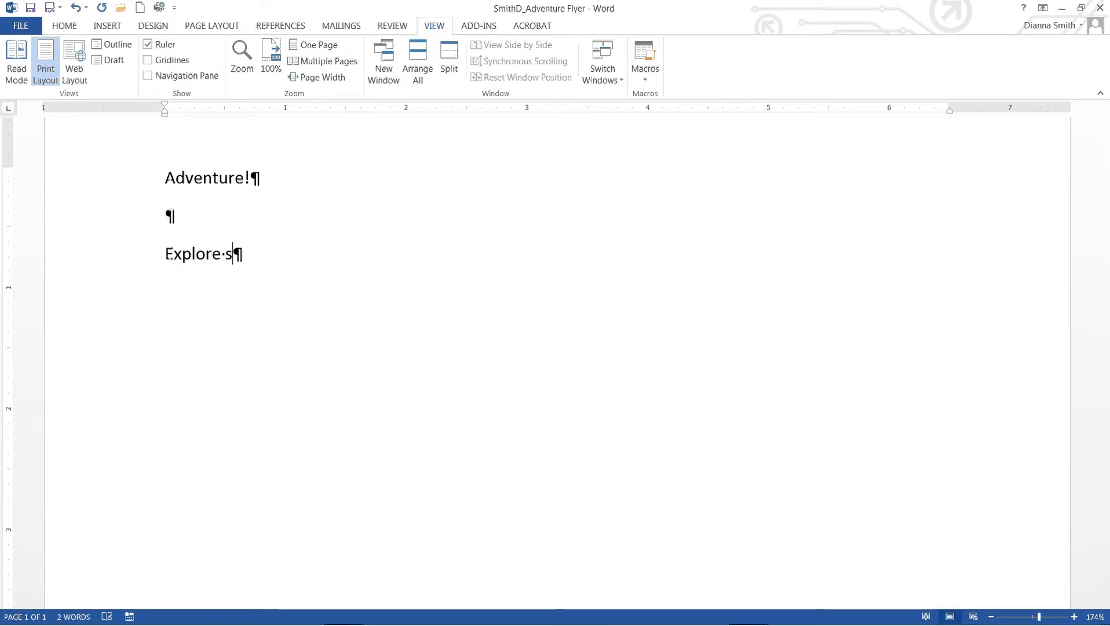
{"action": "type", "text": "cenic trail"}
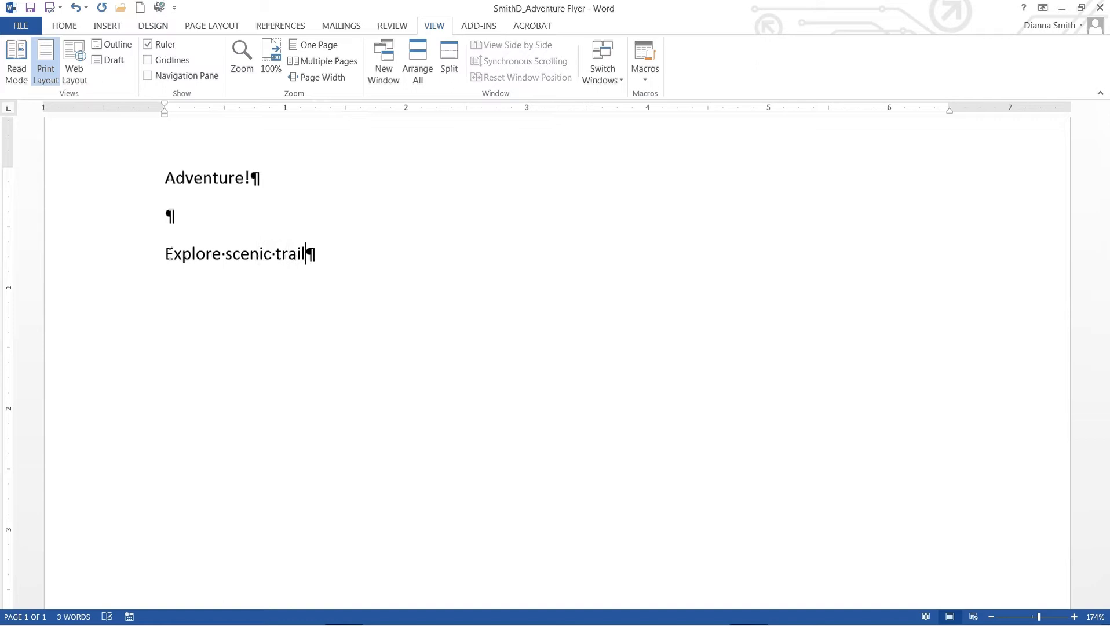
{"action": "type", "text": "s with brea"}
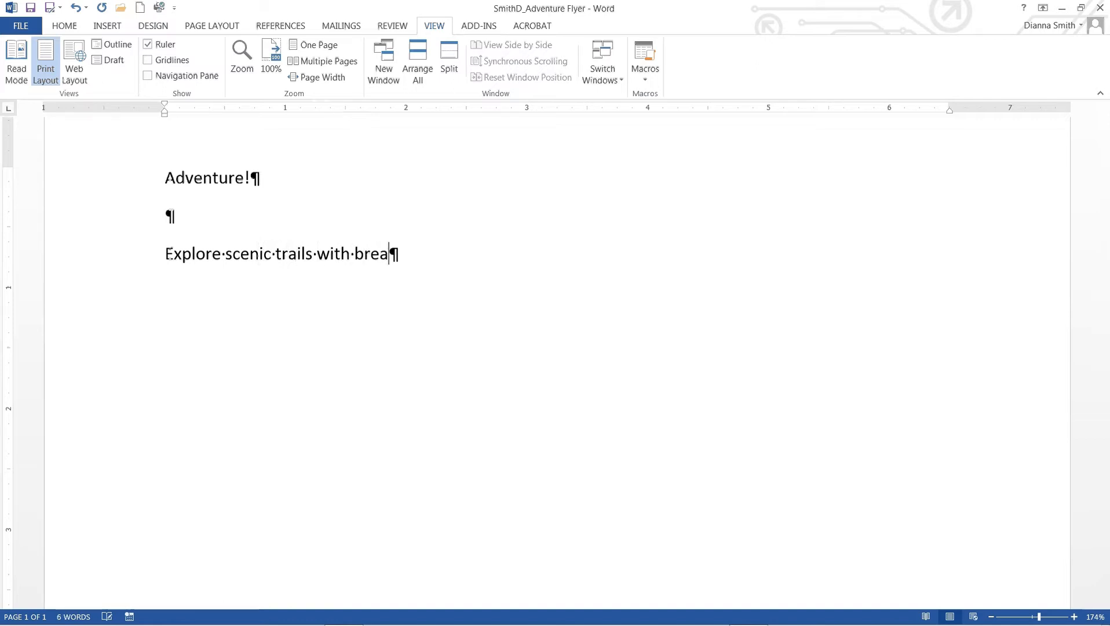
{"action": "type", "text": "thtaking "}
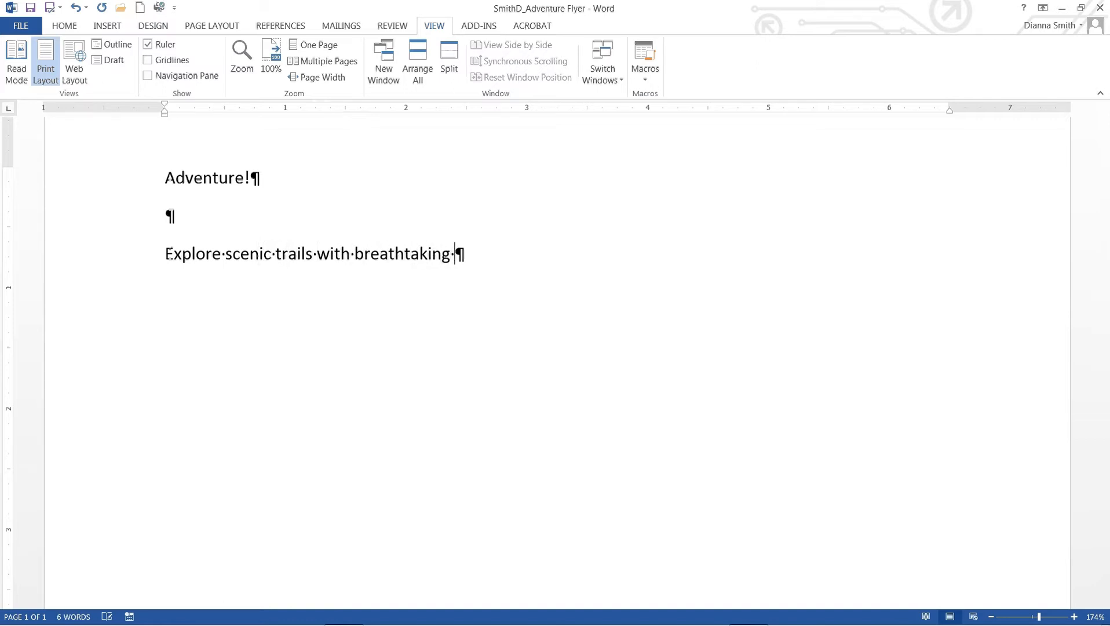
{"action": "type", "text": "views as you t"}
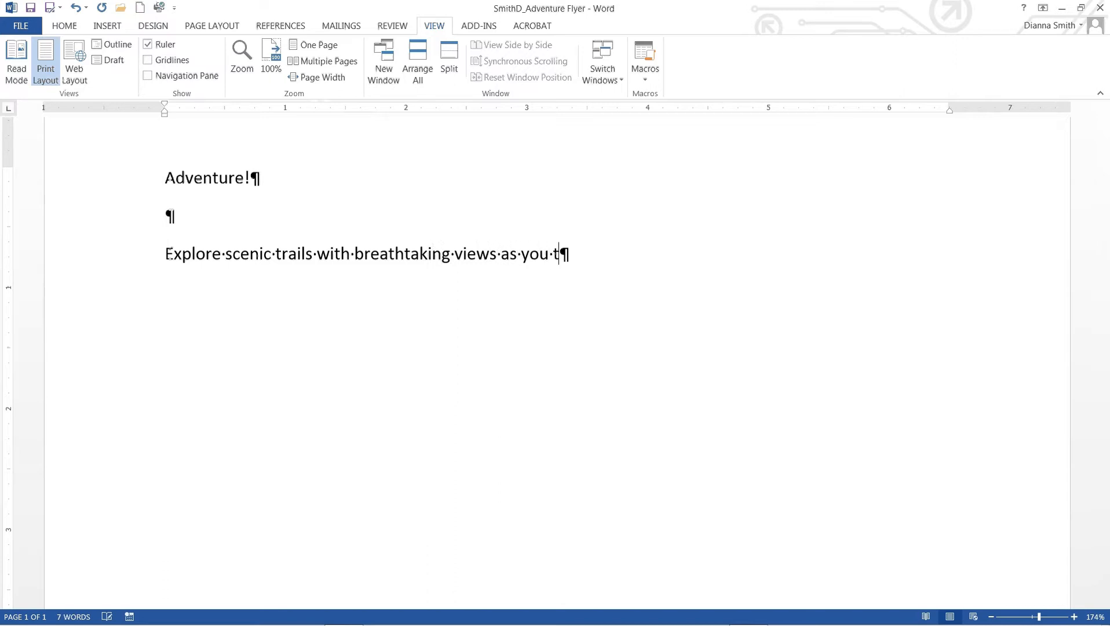
{"action": "type", "text": "ravel through me"}
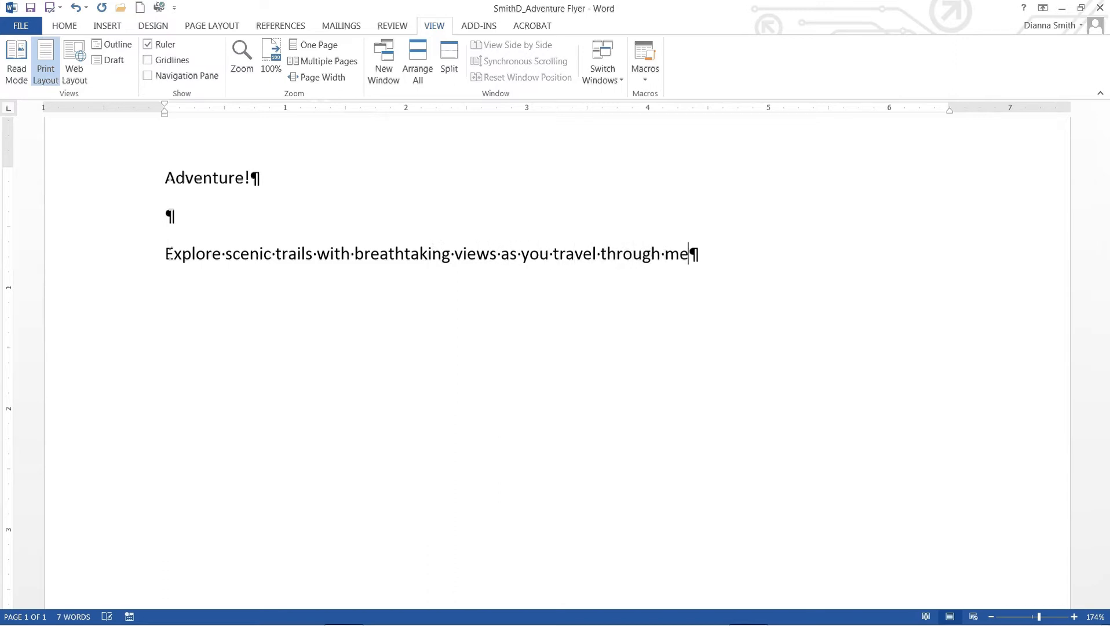
{"action": "type", "text": "adows, "}
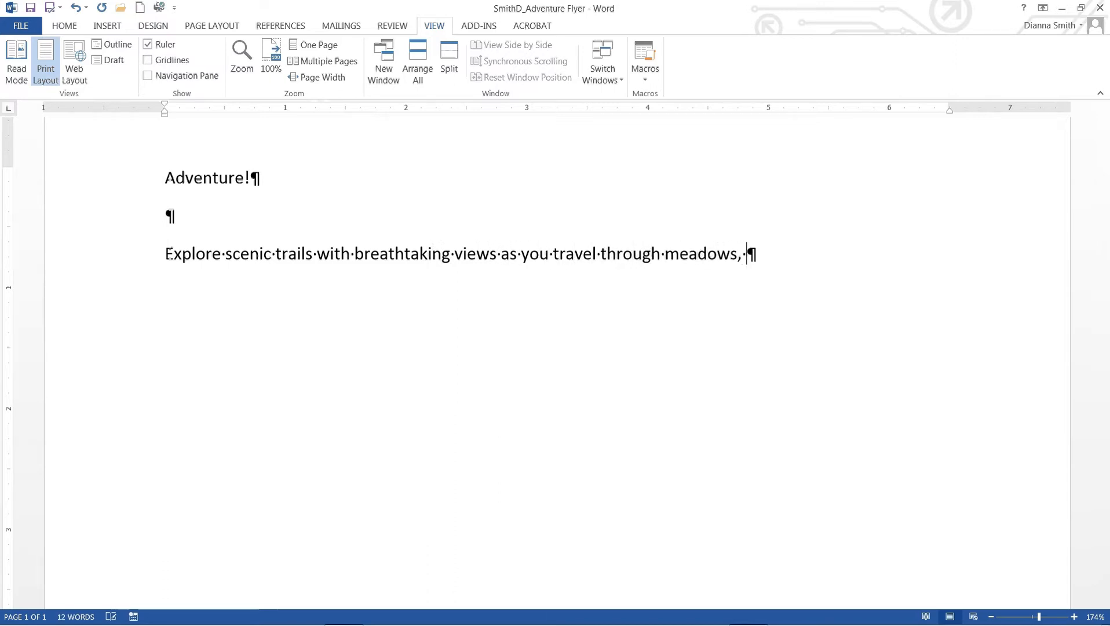
{"action": "type", "text": "forests,"}
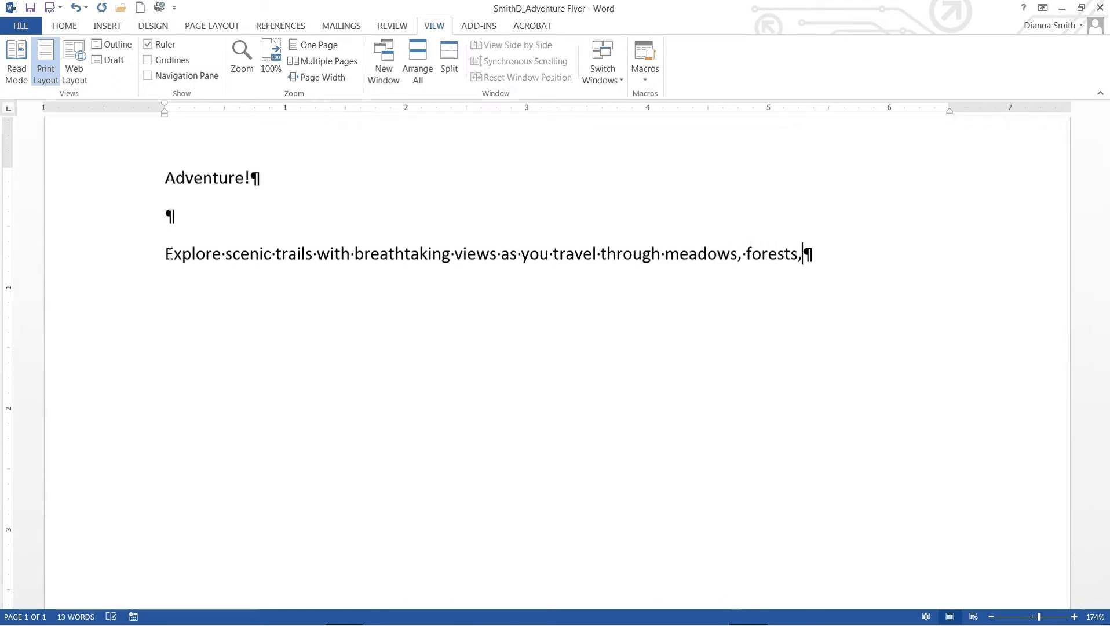
{"action": "type", "text": " streams,"}
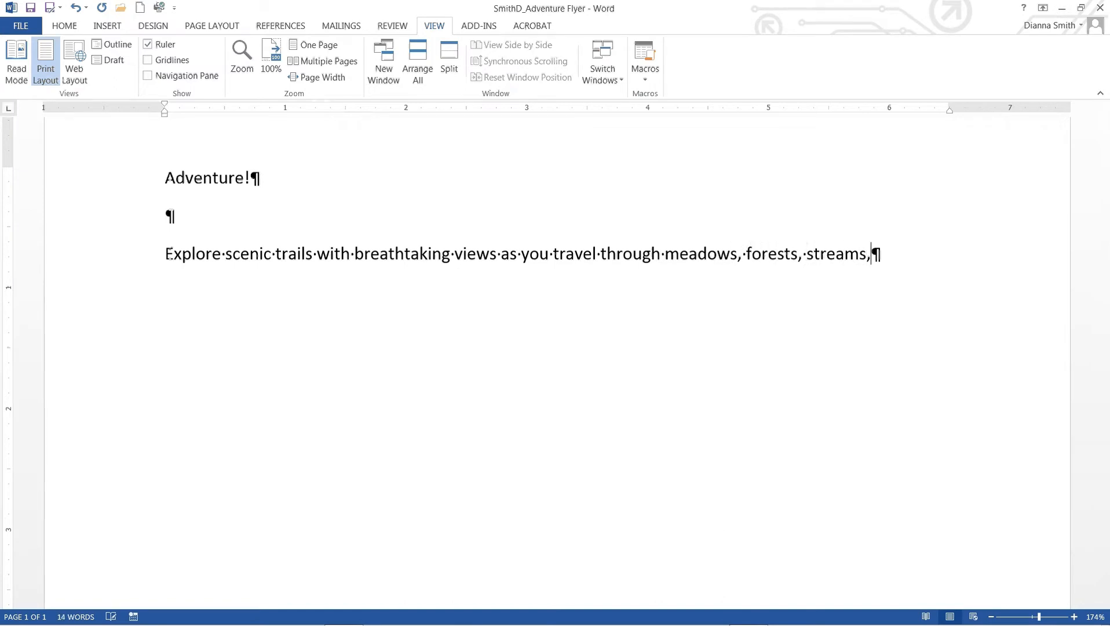
{"action": "type", "text": " and mou"}
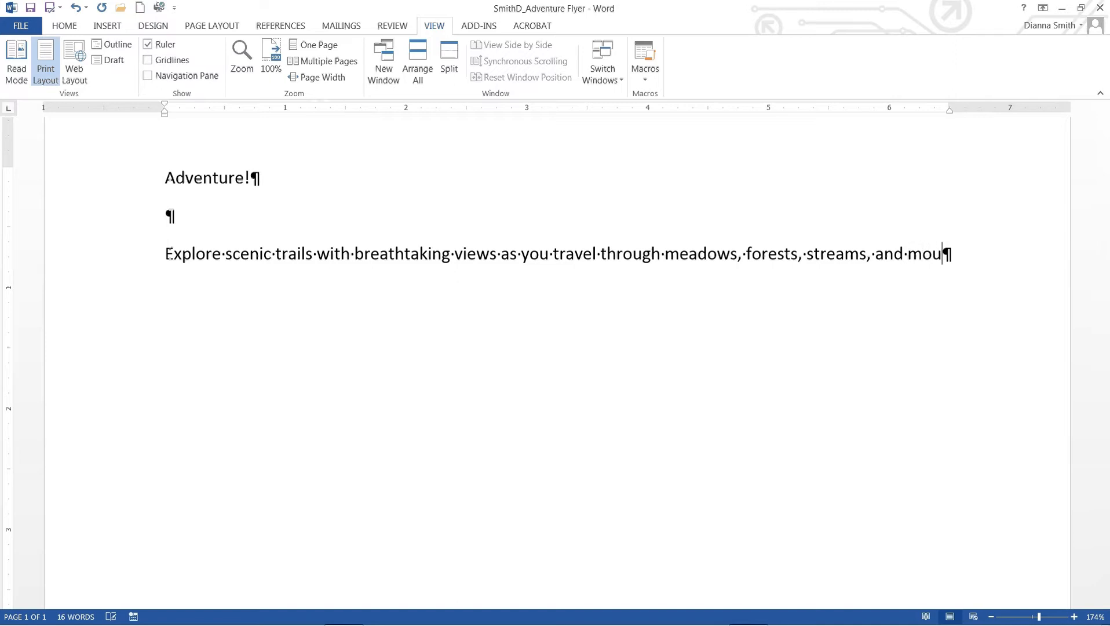
{"action": "type", "text": "ntains in an "}
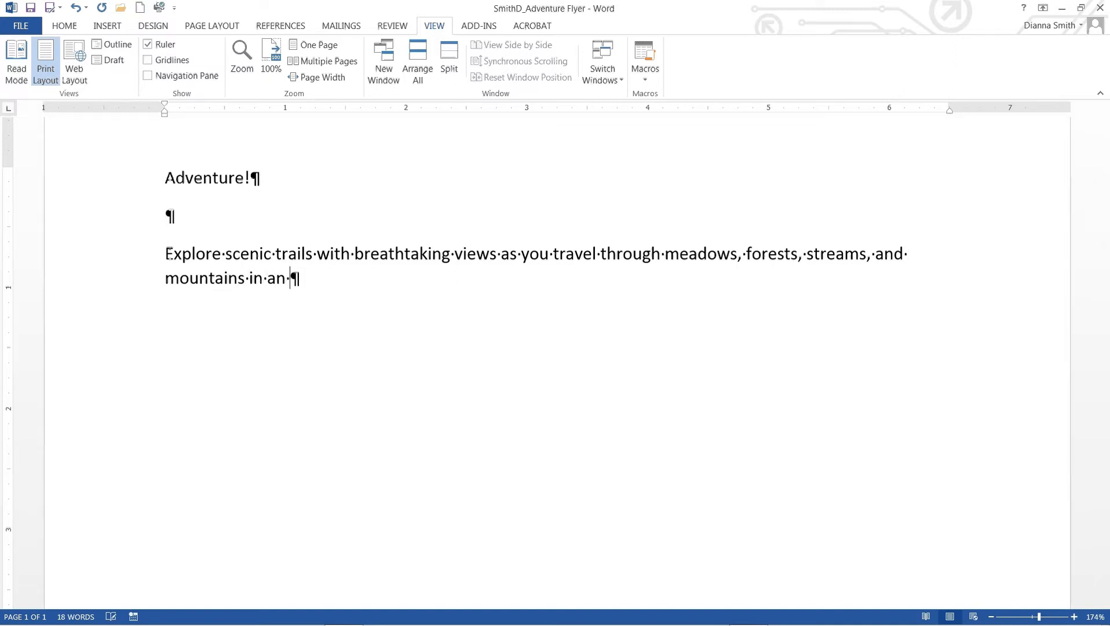
{"action": "type", "text": "off-road "}
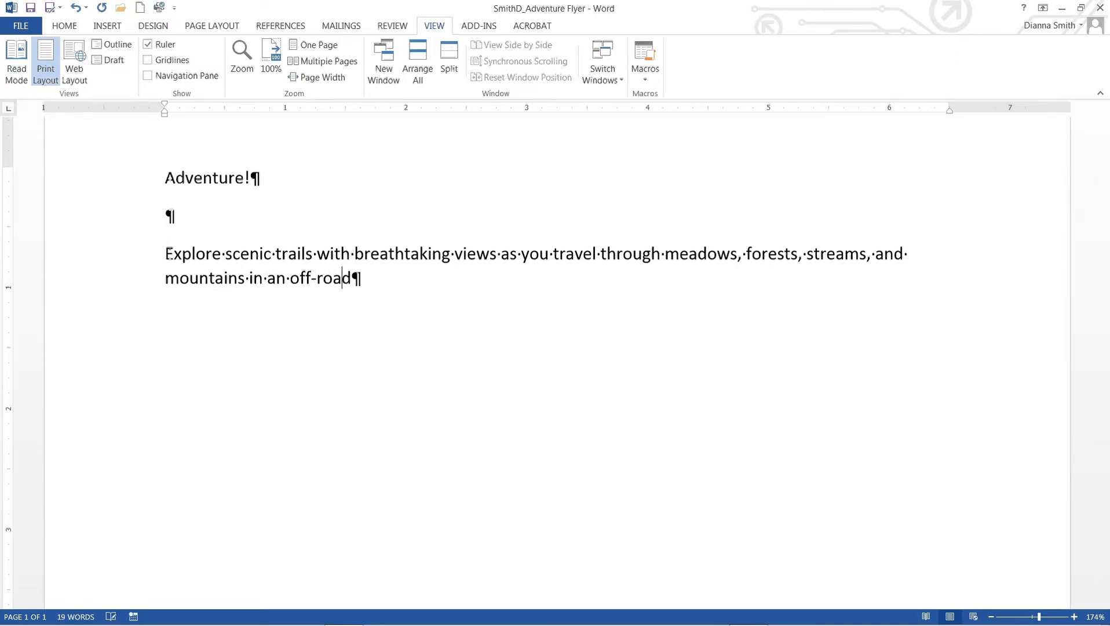
{"action": "type", "text": "vehicle."}
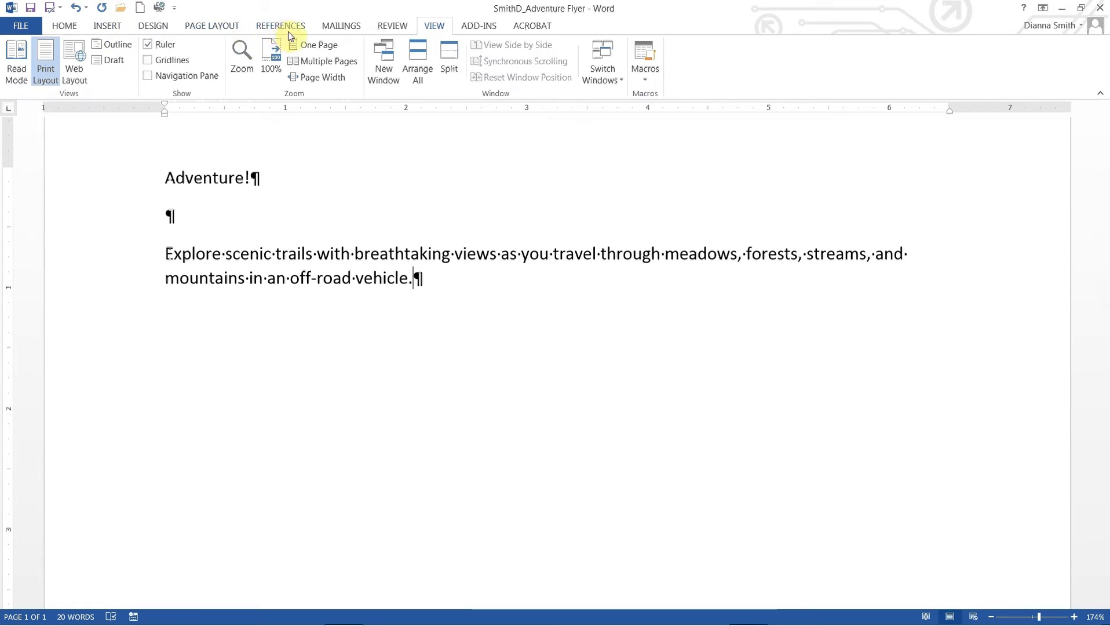
{"action": "left_click", "coordinate": [32, 8]}
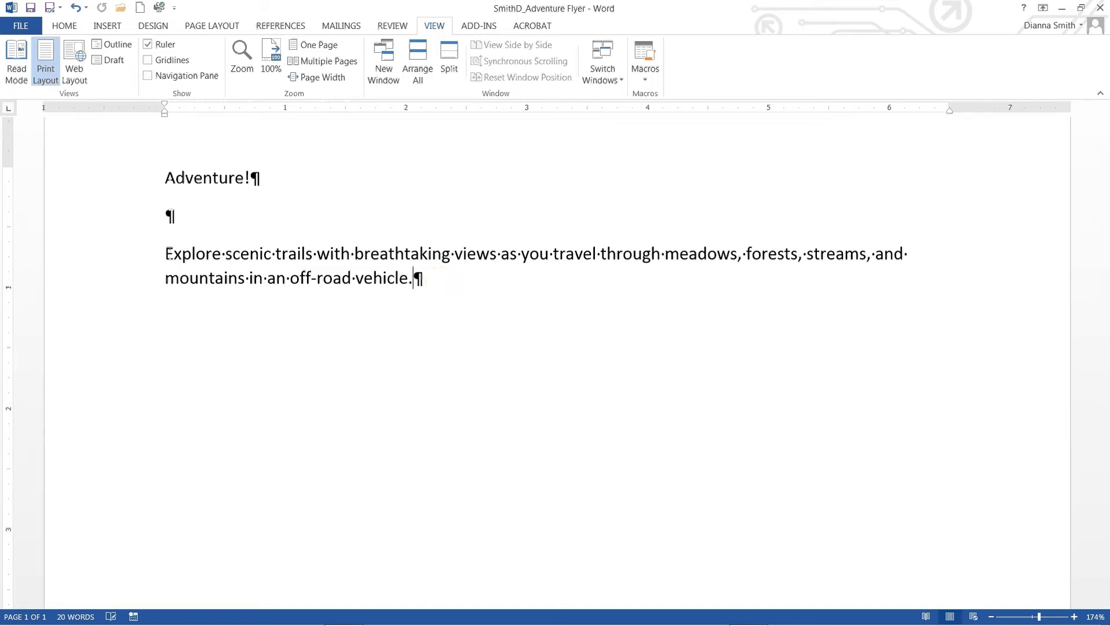
- Start a new paragraph with "Self-guided tuors" and correct the misspelled word to the suggested spelling "tours"
{"action": "key", "text": "Return"}
{"action": "type", "text": "Self-guided "}
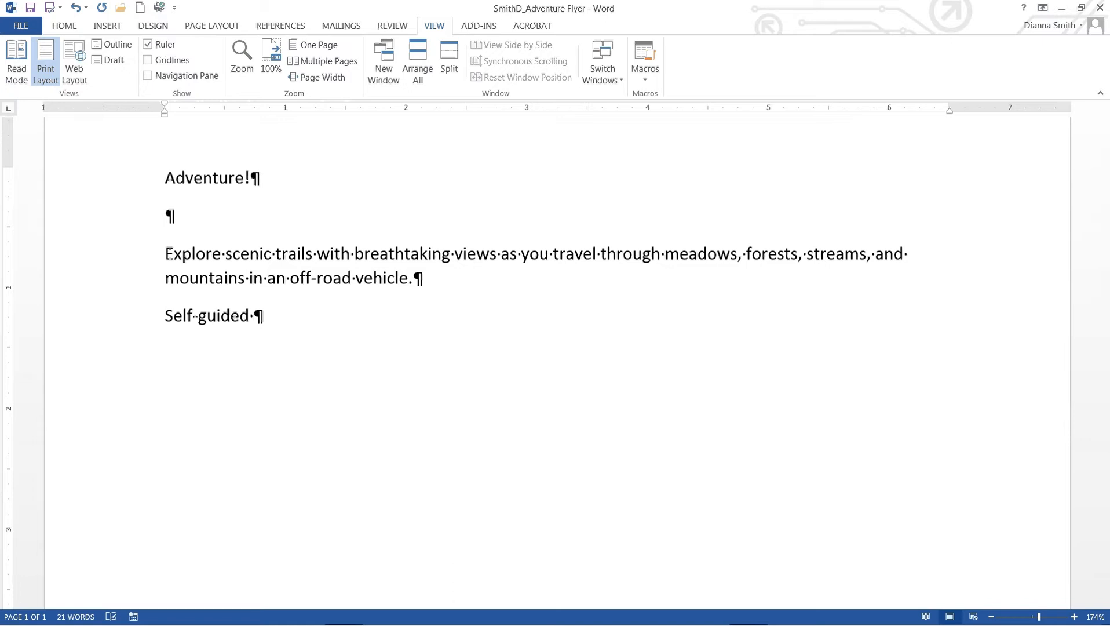
{"action": "type", "text": "tuors"}
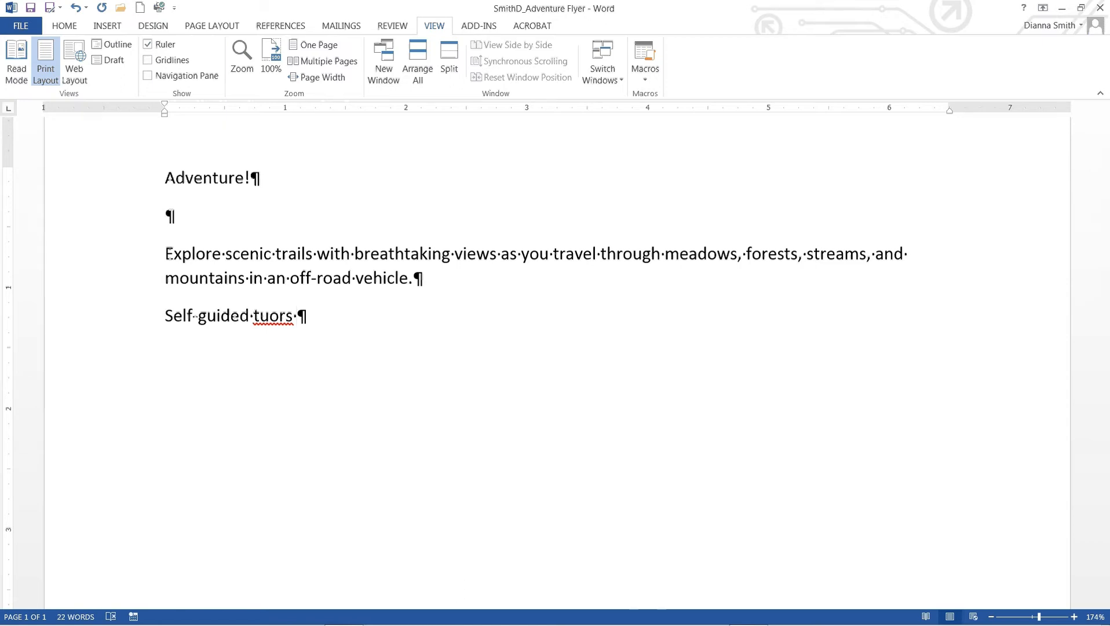
{"action": "right_click", "coordinate": [272, 318]}
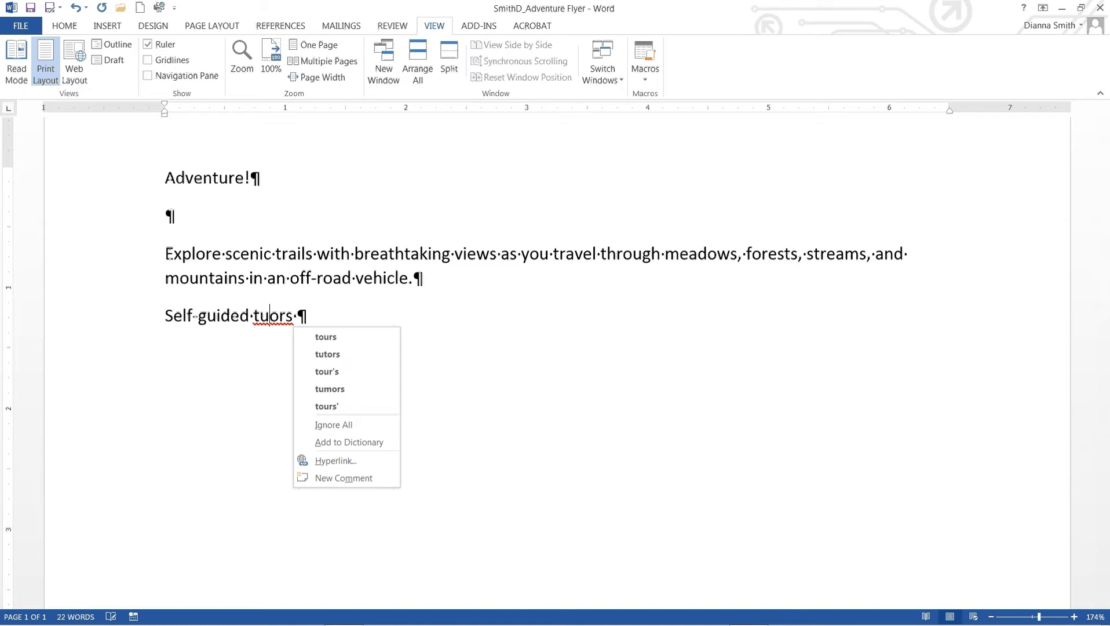
{"action": "left_click", "coordinate": [346, 341]}
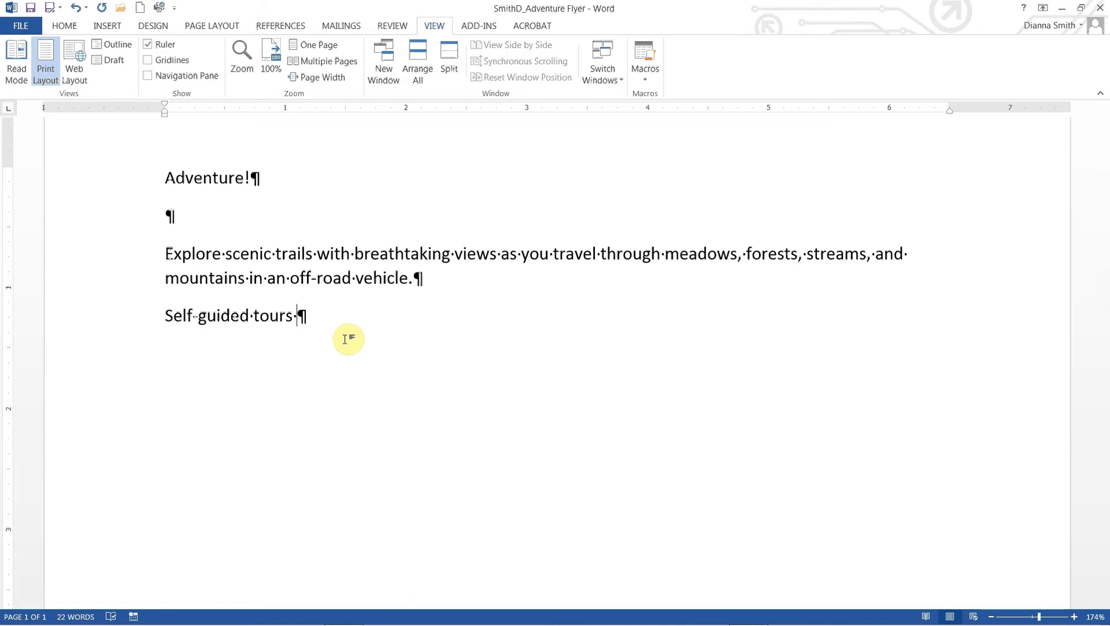
- Complete the self-guided tours line with the word "available" and start a new paragraph below it
{"action": "type", "text": "avaiab"}
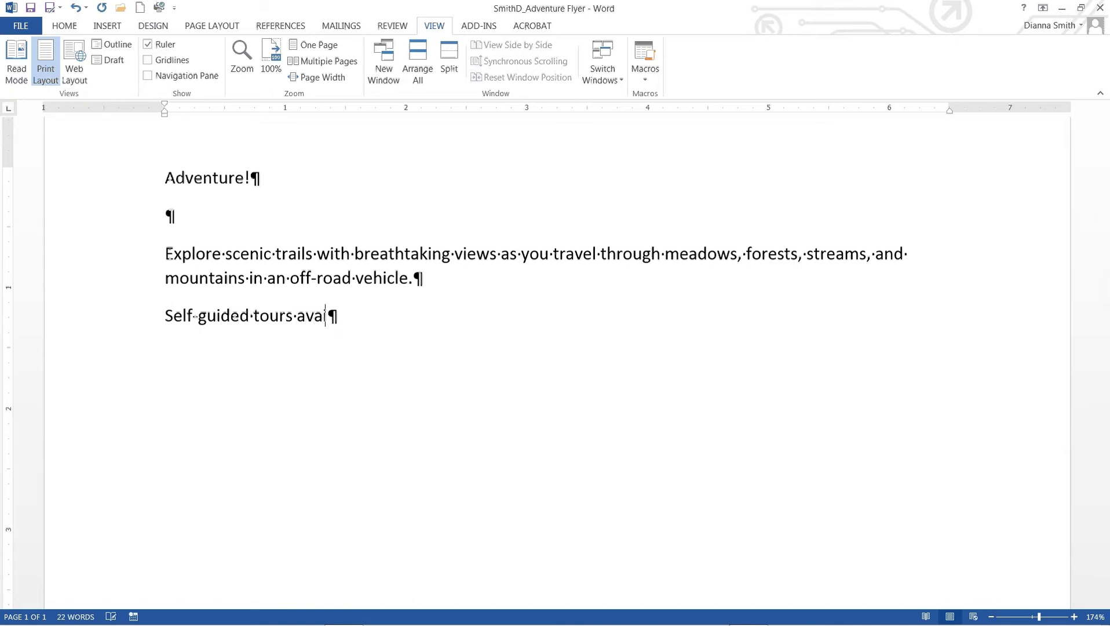
{"action": "type", "text": "l"}
{"action": "key", "text": "BackSpace"}
{"action": "key", "text": "BackSpace"}
{"action": "key", "text": "BackSpace"}
{"action": "key", "text": "BackSpace"}
{"action": "type", "text": "ilavle"}
{"action": "key", "text": "BackSpace"}
{"action": "key", "text": "BackSpace"}
{"action": "key", "text": "BackSpace"}
{"action": "type", "text": "ble"}
{"action": "key", "text": "Return"}
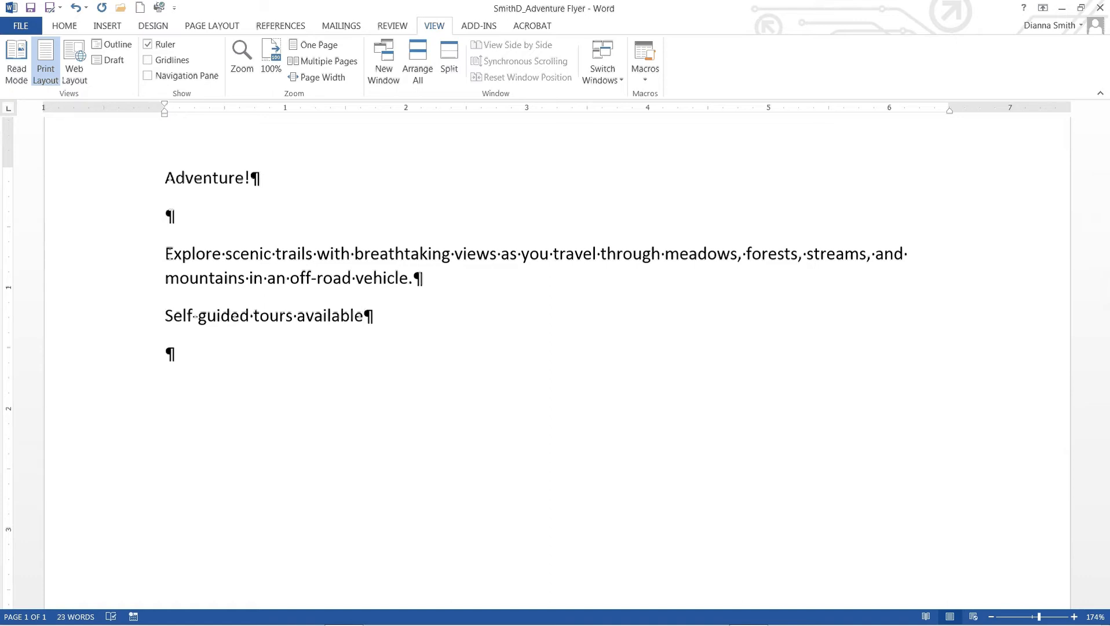
- Enter "Open March through October" and, in the following paragraph, "All vehicles and gear provided"
{"action": "type", "text": "Open M"}
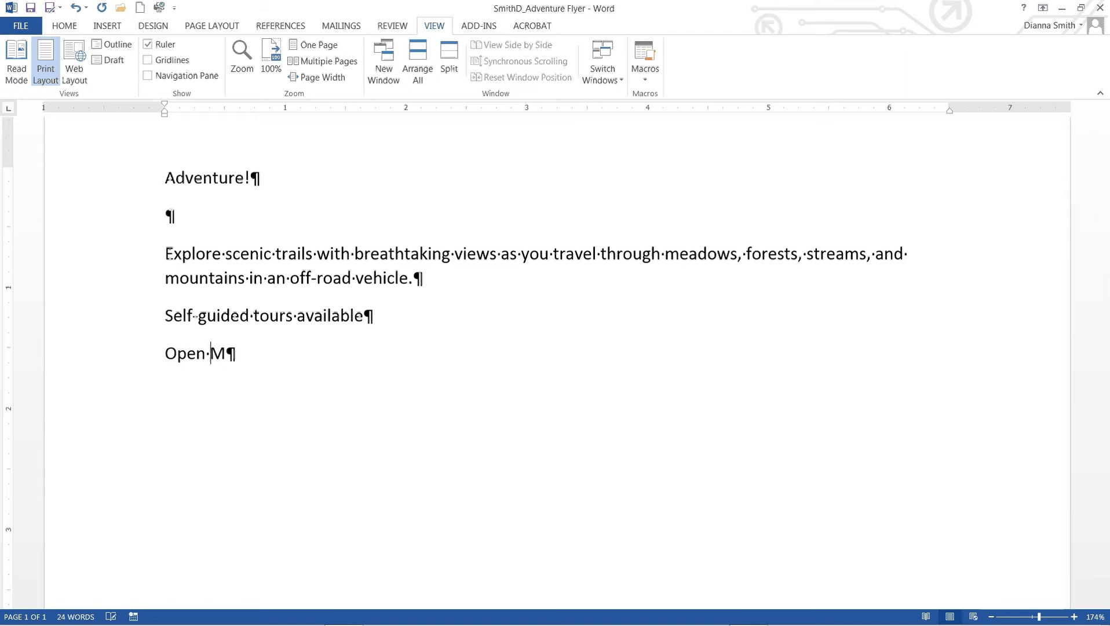
{"action": "type", "text": "arch through October"}
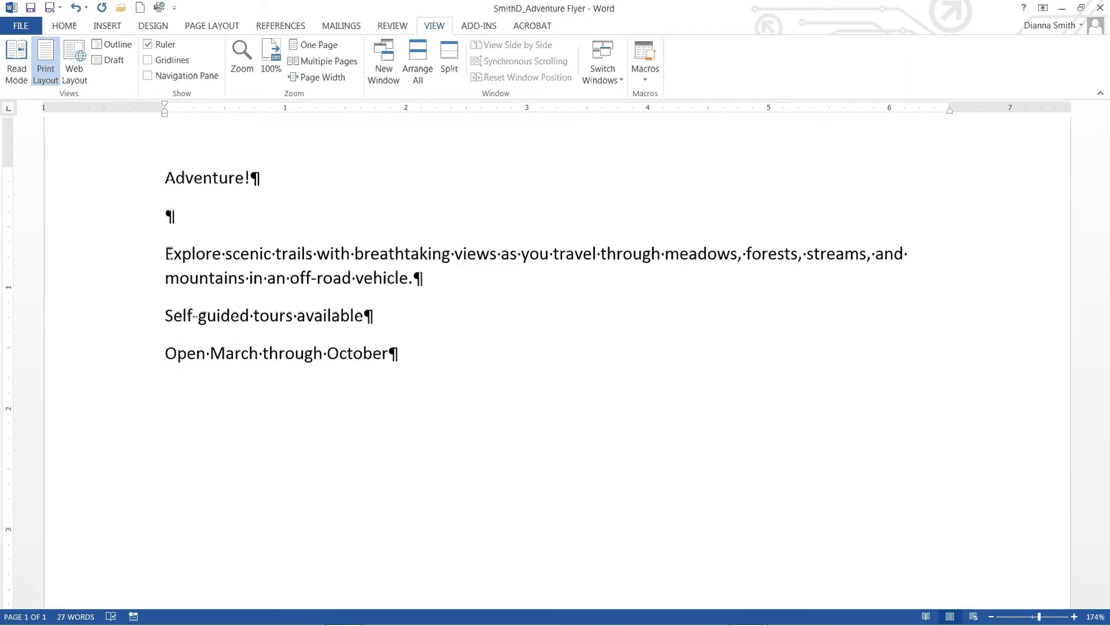
{"action": "key", "text": "Return"}
{"action": "type", "text": "All vehicles and ge"}
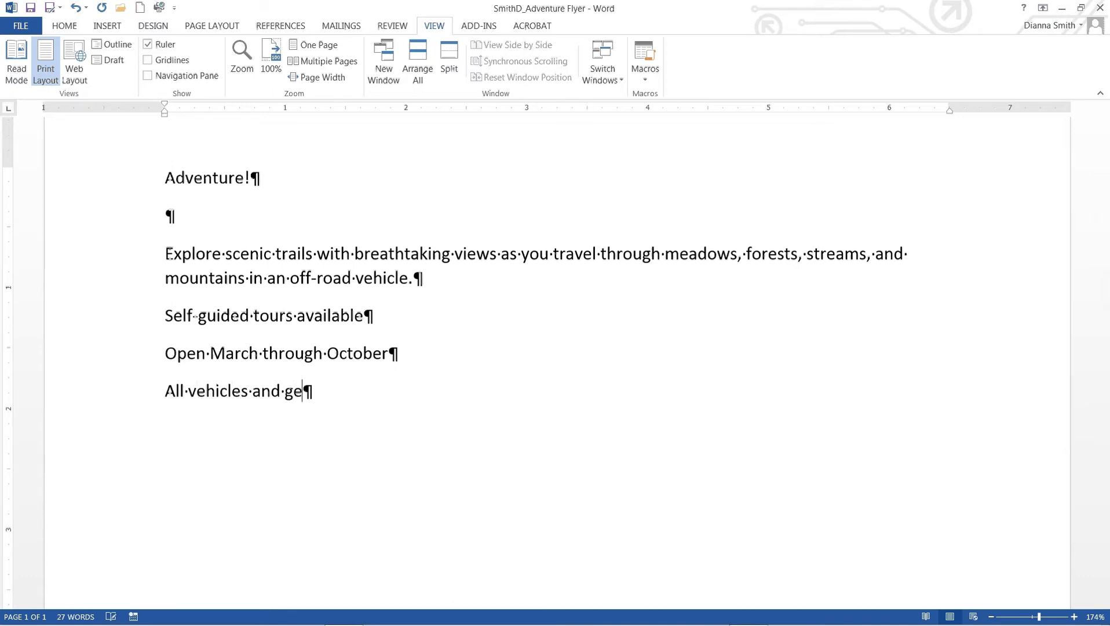
{"action": "type", "text": "ar provided"}
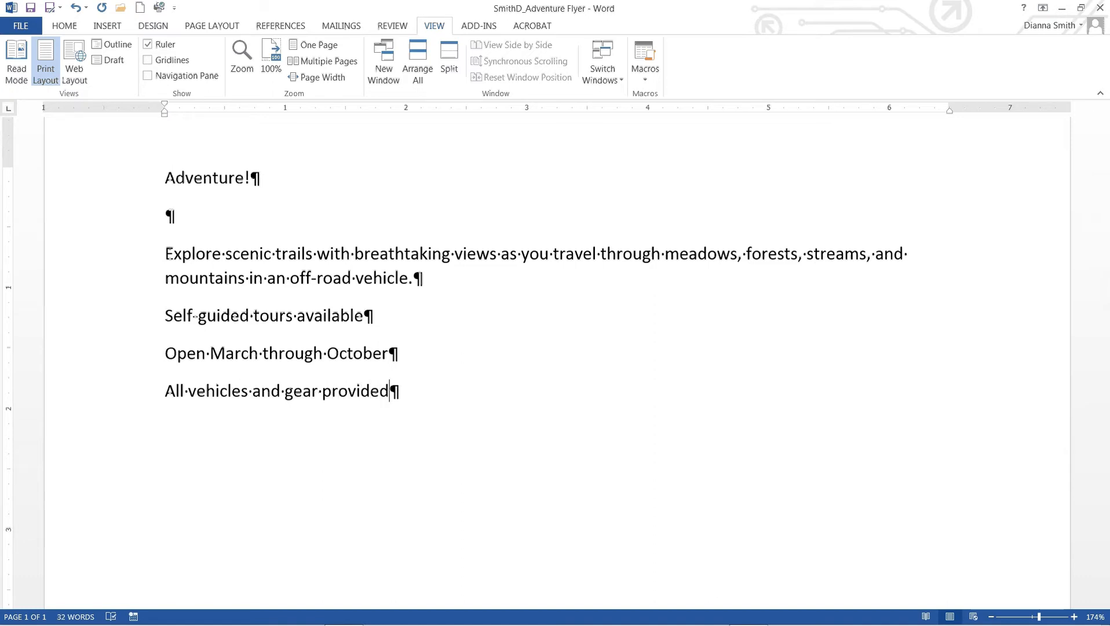
- Add a closing paragraph reading "To book your adventure, call" with the booking phone number and an exclamation mark, and save the document
{"action": "key", "text": "Return"}
{"action": "type", "text": "To book your"}
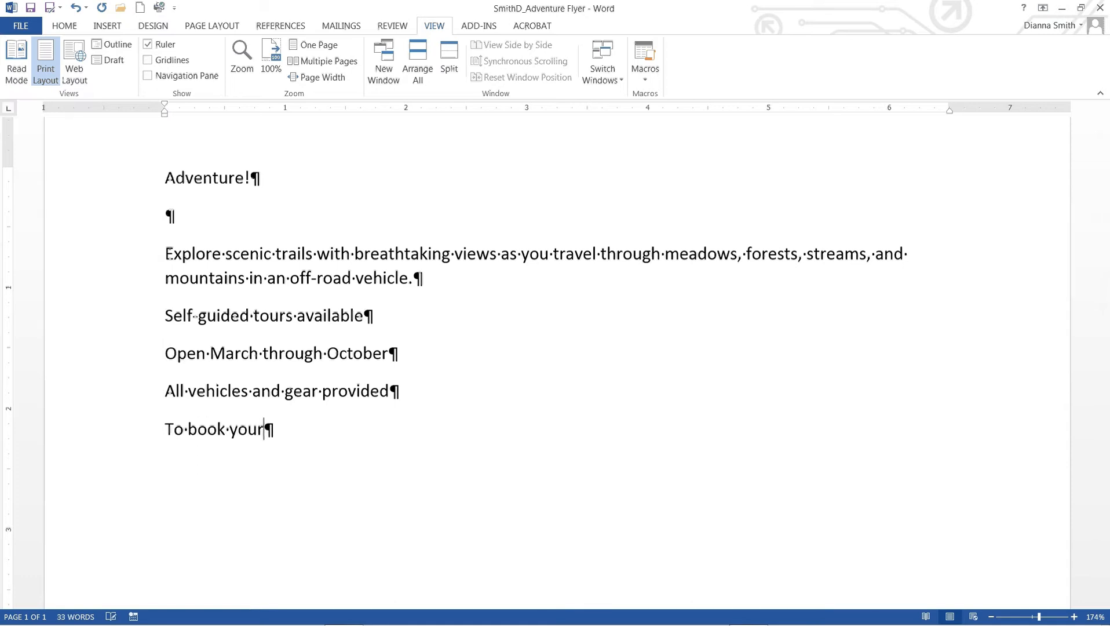
{"action": "type", "text": " adventr"}
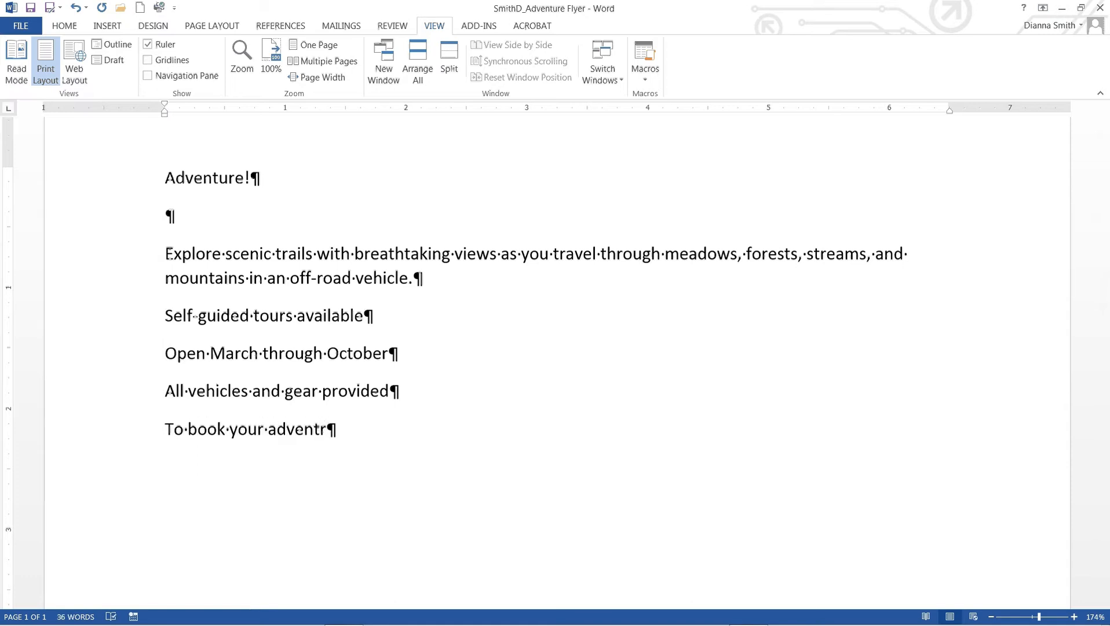
{"action": "key", "text": "BackSpace"}
{"action": "type", "text": "ure, call "}
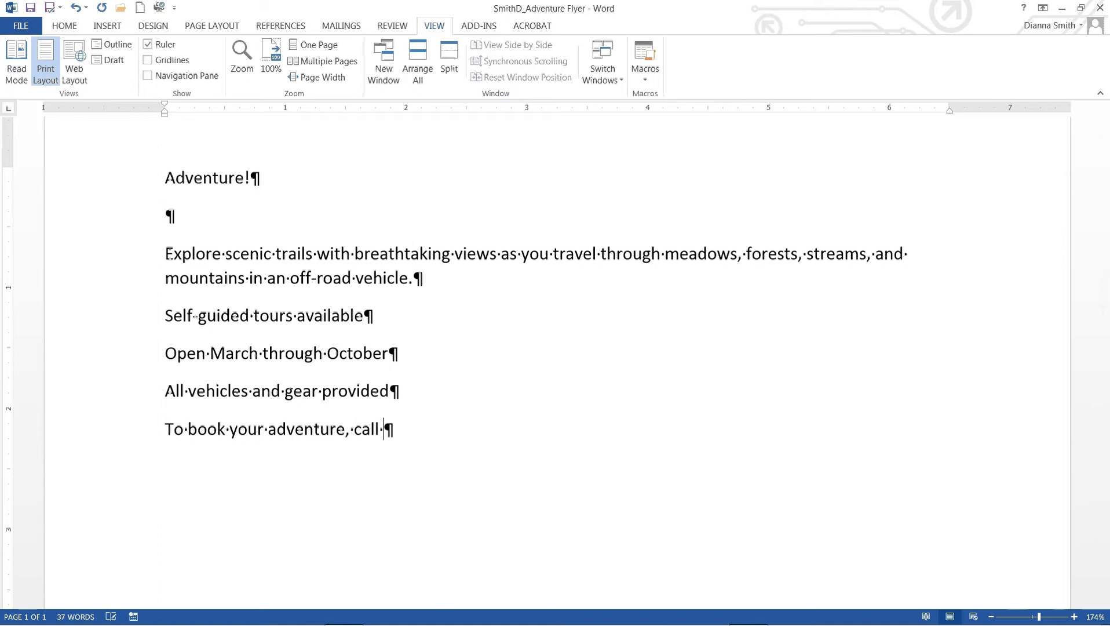
{"action": "type", "text": "555-892"}
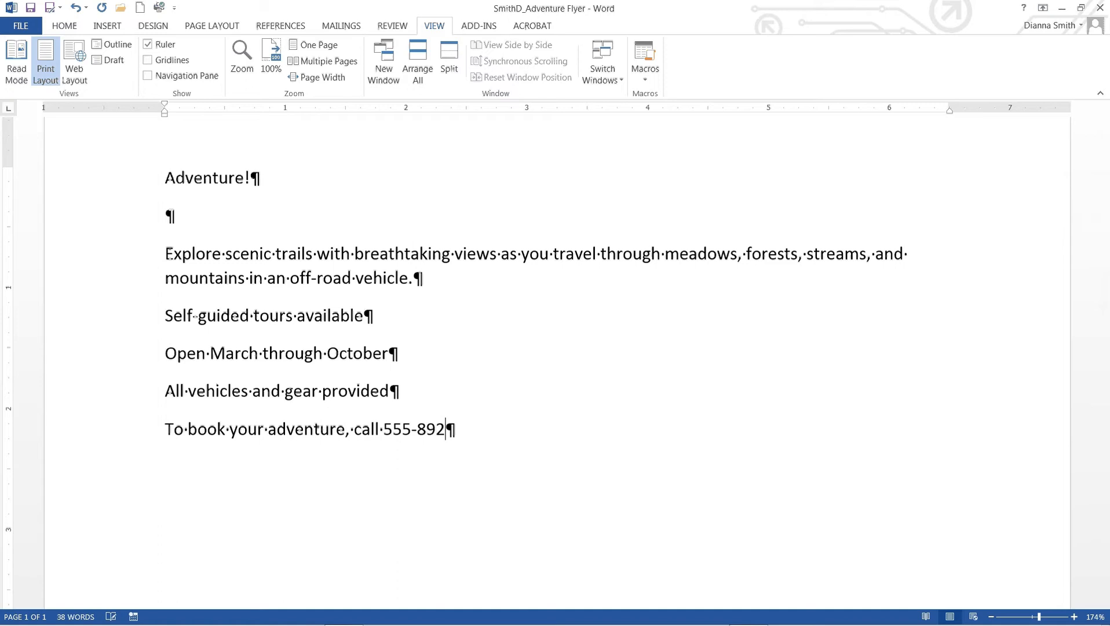
{"action": "type", "text": "8!"}
{"action": "left_click", "coordinate": [30, 10]}
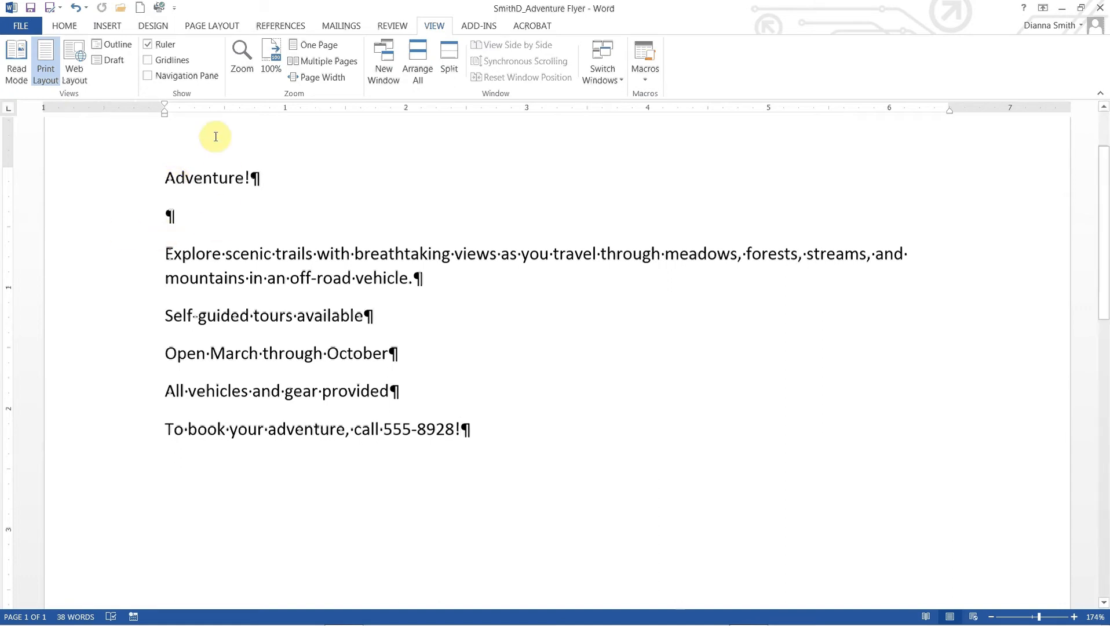
- Center the "Adventure!" heading and the closing booking line
{"action": "left_click", "coordinate": [65, 27]}
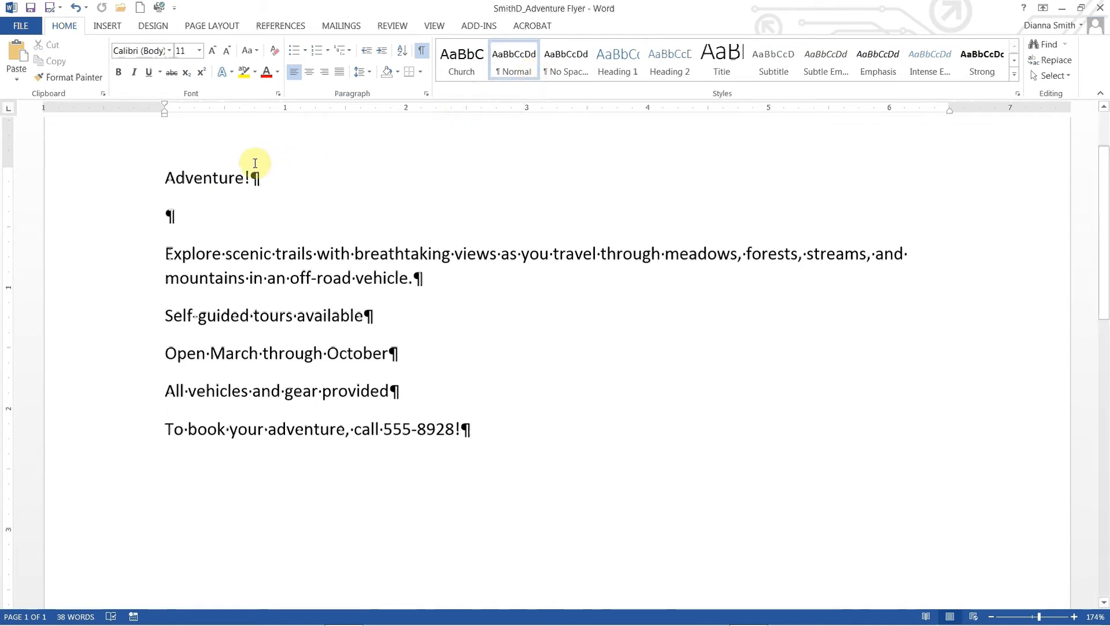
{"action": "left_click", "coordinate": [212, 178]}
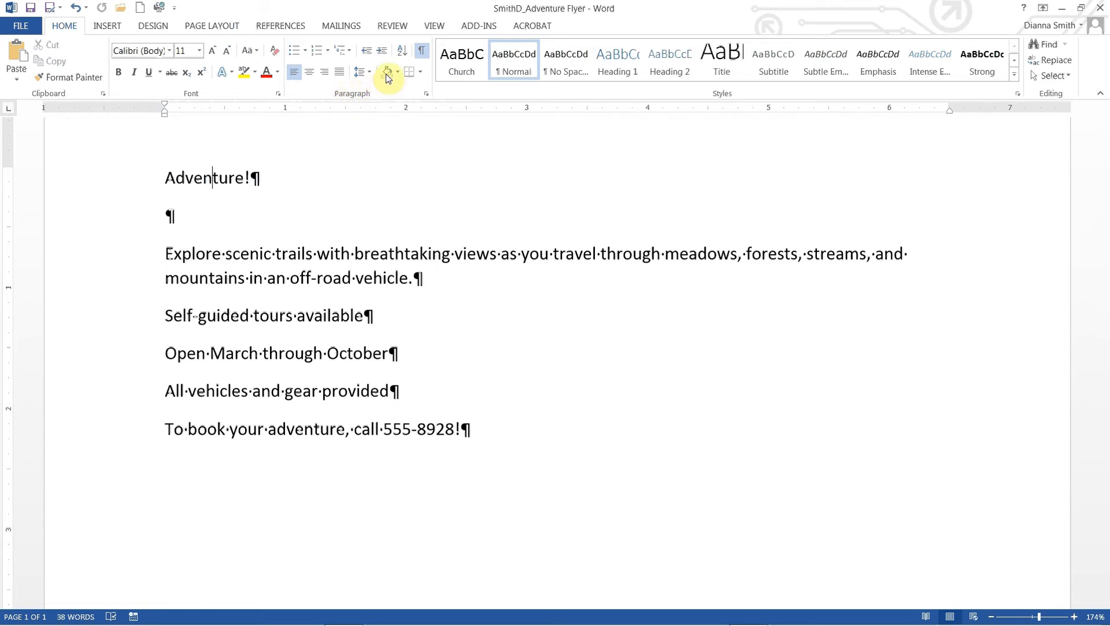
{"action": "left_click", "coordinate": [313, 74]}
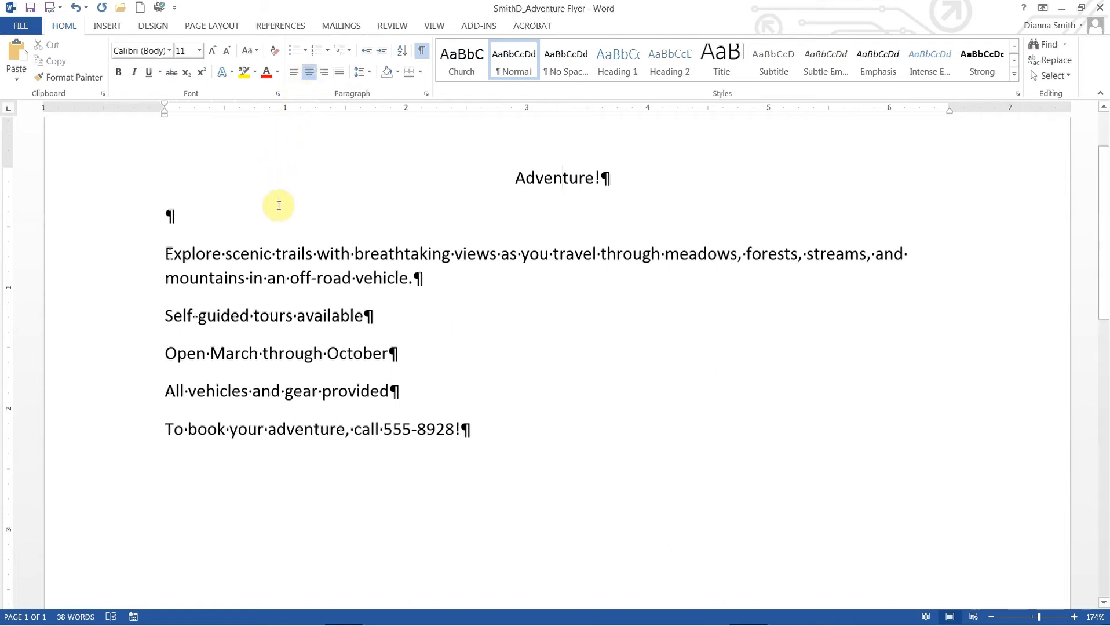
{"action": "left_click", "coordinate": [263, 431]}
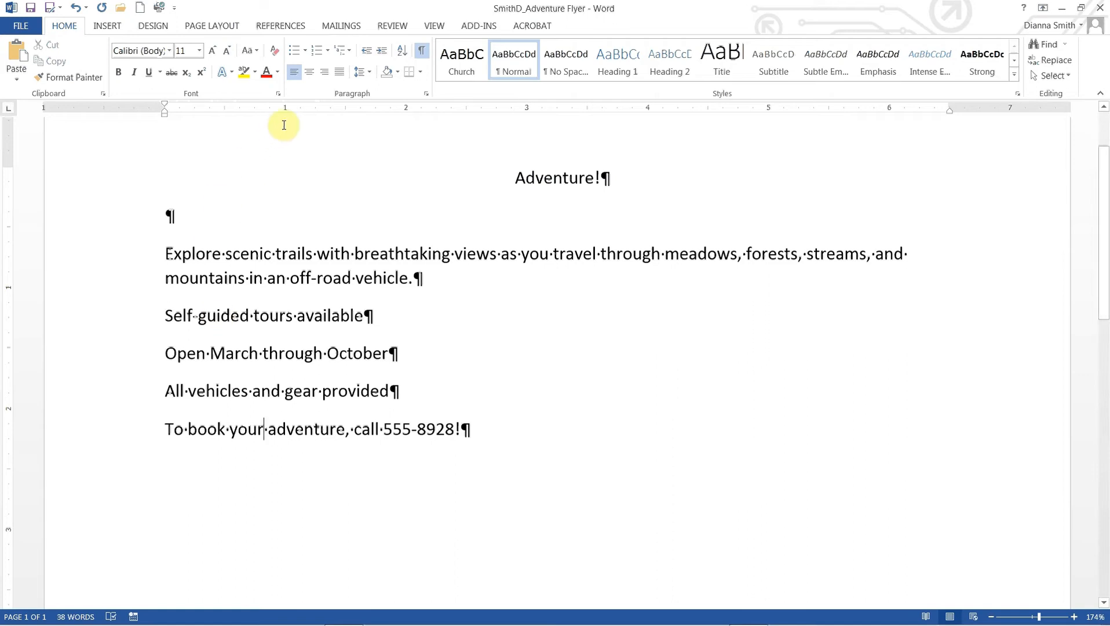
{"action": "left_click", "coordinate": [306, 77]}
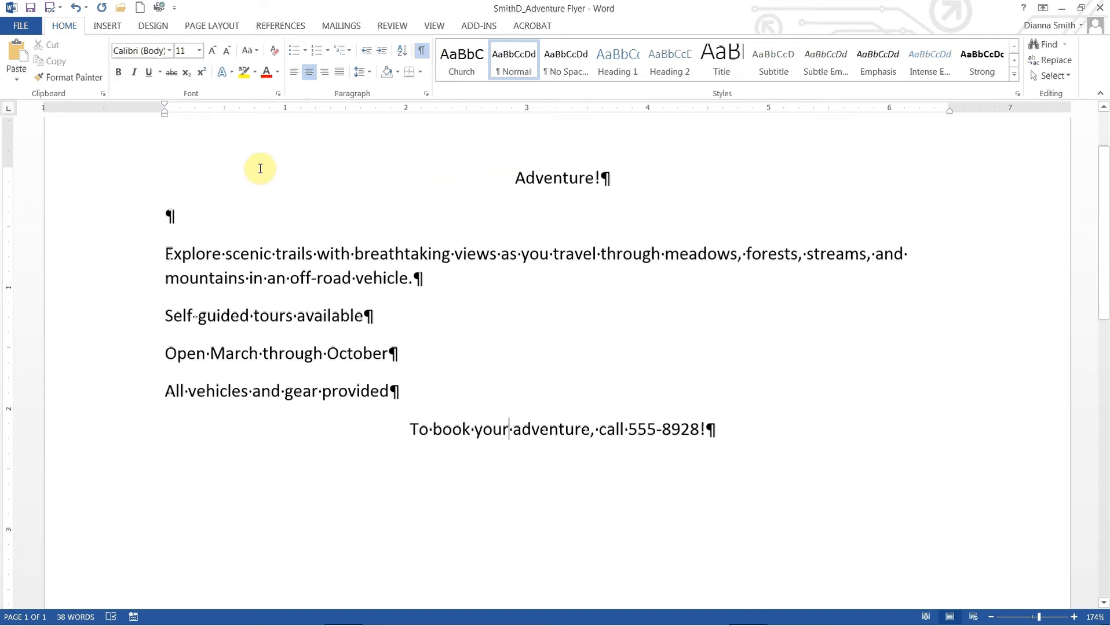
- Set the font size of the entire "Adventure!" heading line to 72
{"action": "left_click", "coordinate": [145, 174]}
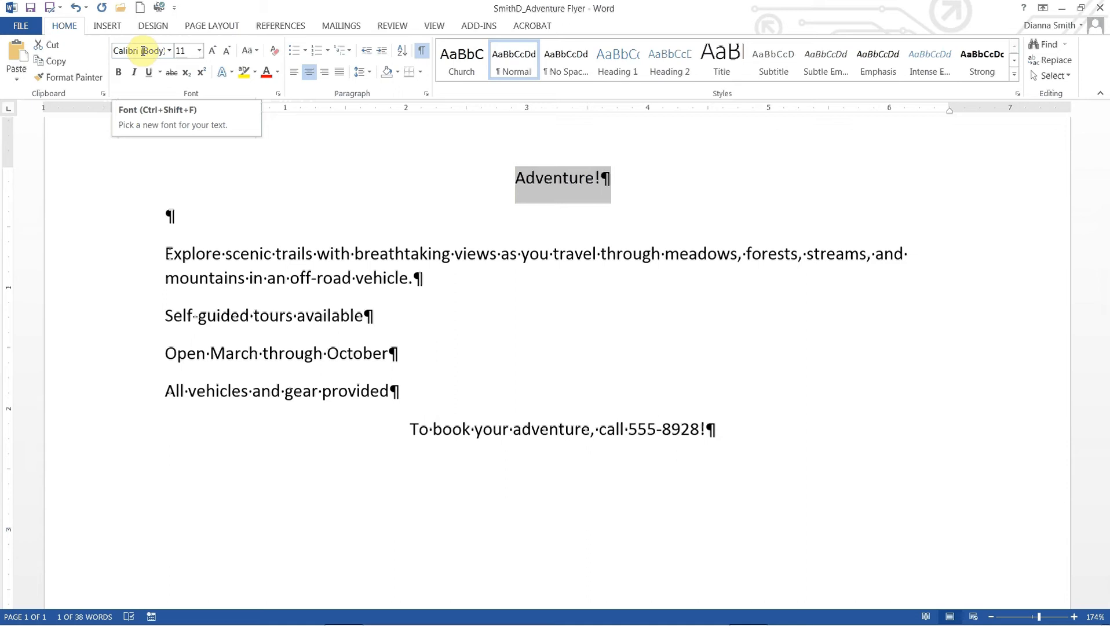
{"action": "left_click", "coordinate": [200, 51]}
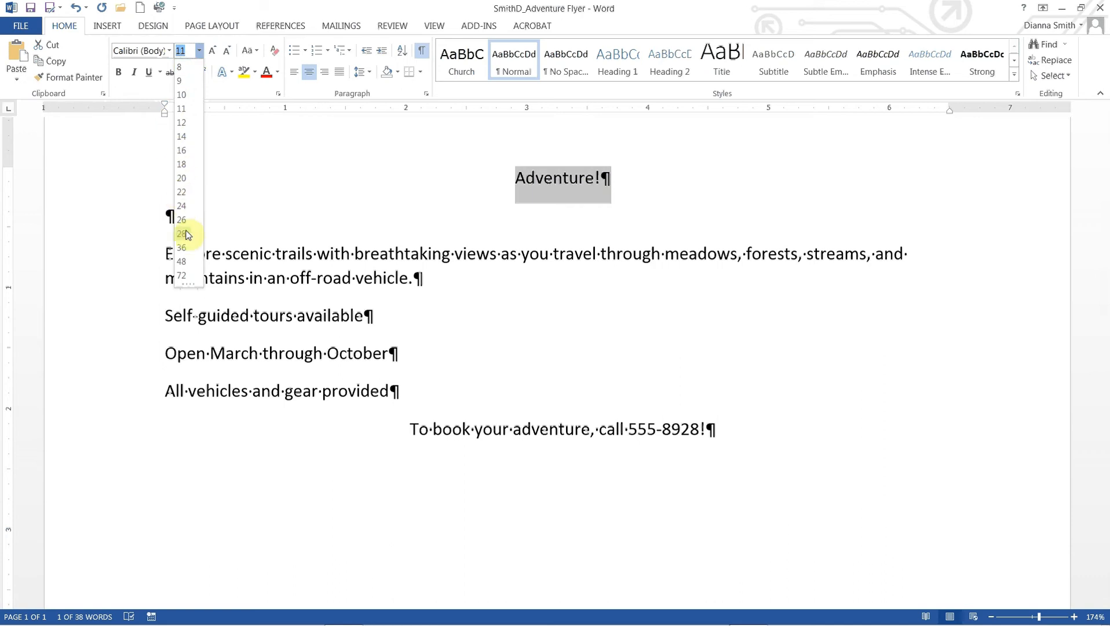
{"action": "left_click", "coordinate": [181, 280]}
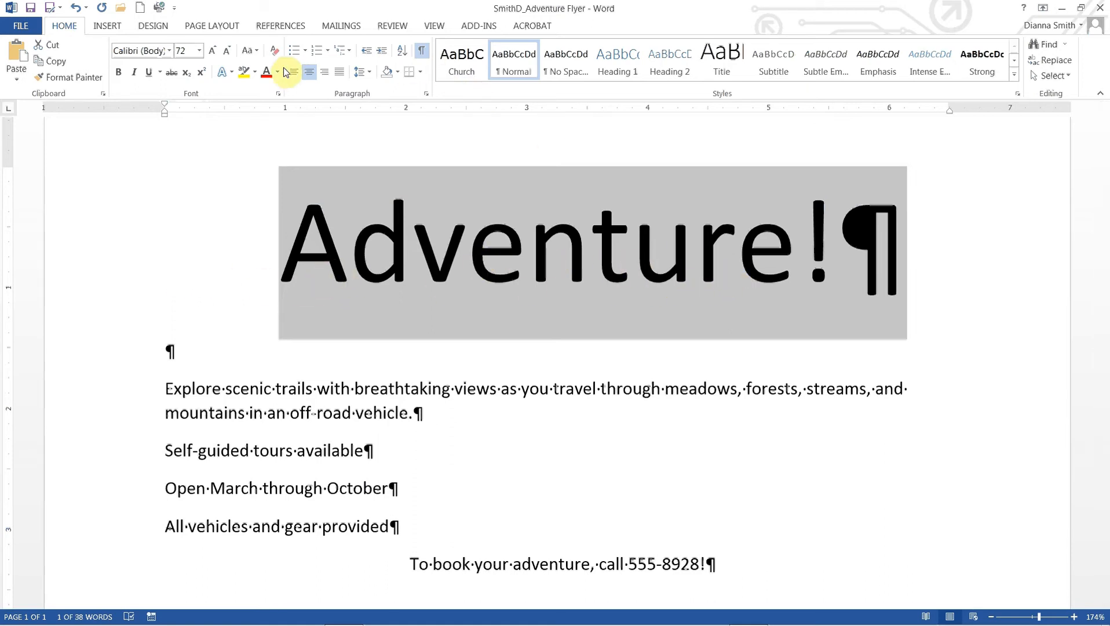
{"action": "left_click", "coordinate": [190, 50]}
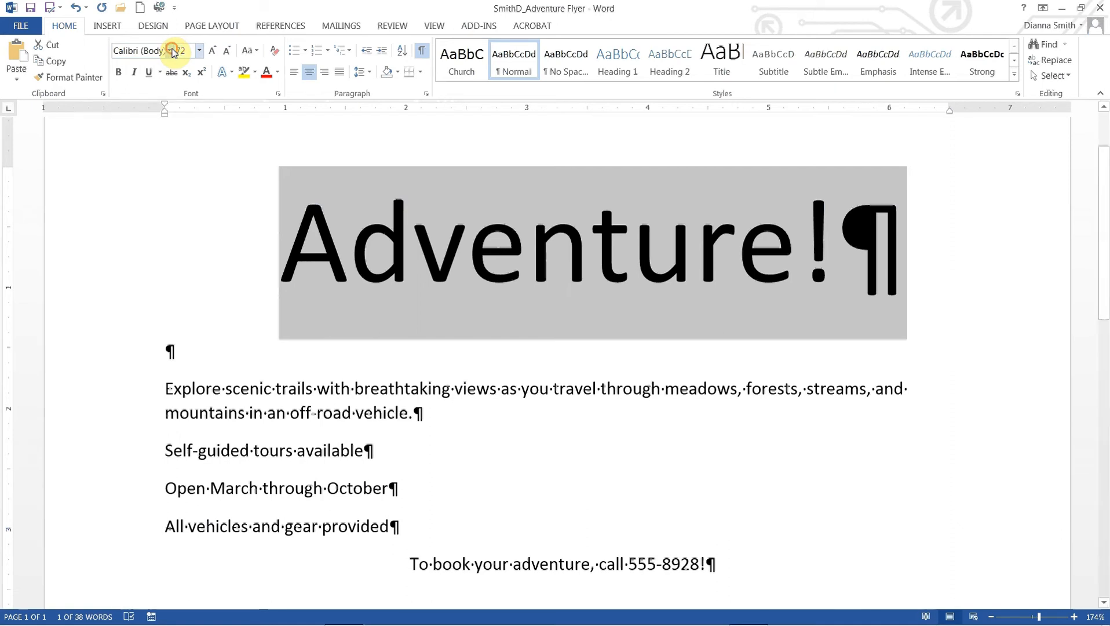
- Browse the available fonts and apply Berlin Sans FB to the heading
{"action": "left_click", "coordinate": [172, 50]}
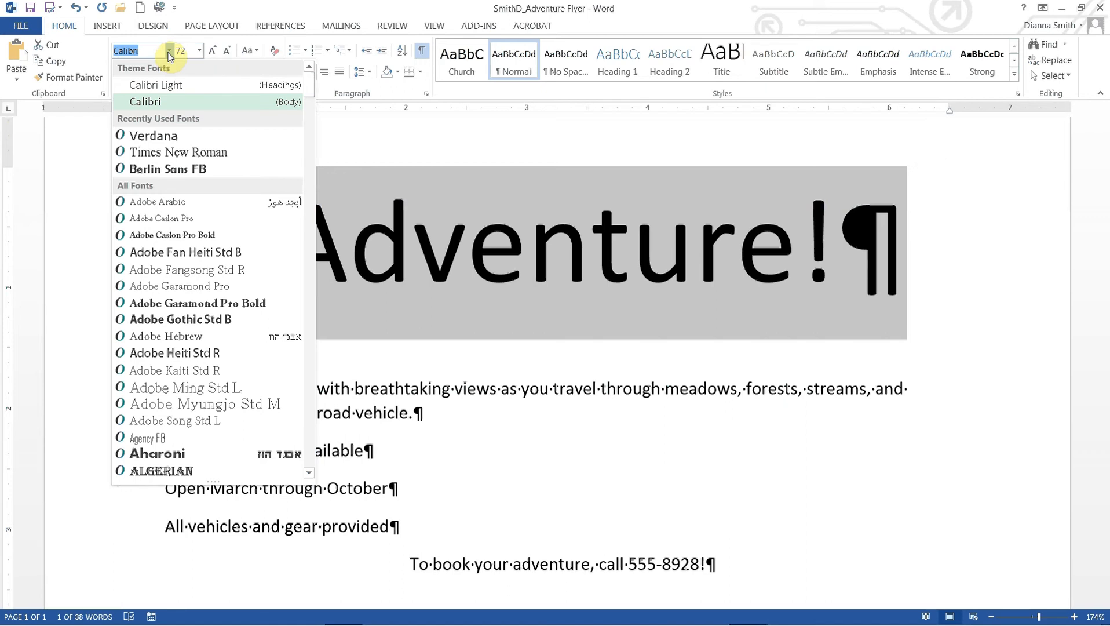
{"action": "key", "text": "Down"}
{"action": "key", "text": "Down"}
{"action": "key", "text": "Down"}
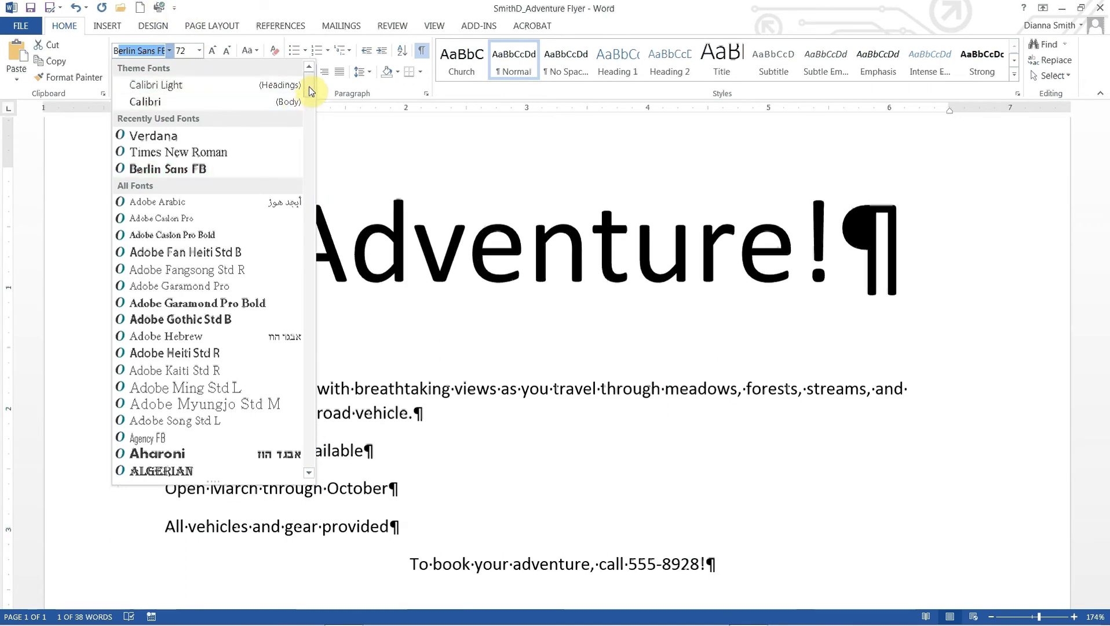
{"action": "scroll", "coordinate": [309, 93], "scroll_direction": "down", "scroll_amount": 9}
{"action": "scroll", "coordinate": [310, 171], "scroll_direction": "down", "scroll_amount": 14}
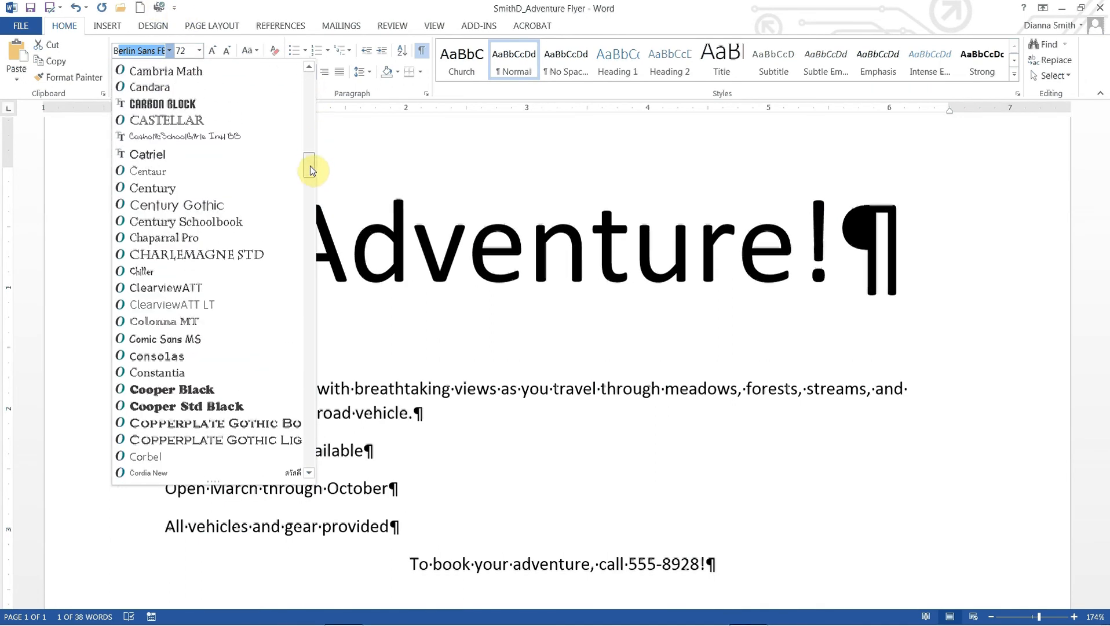
{"action": "left_click_drag", "start_coordinate": [307, 178], "coordinate": [297, 87]}
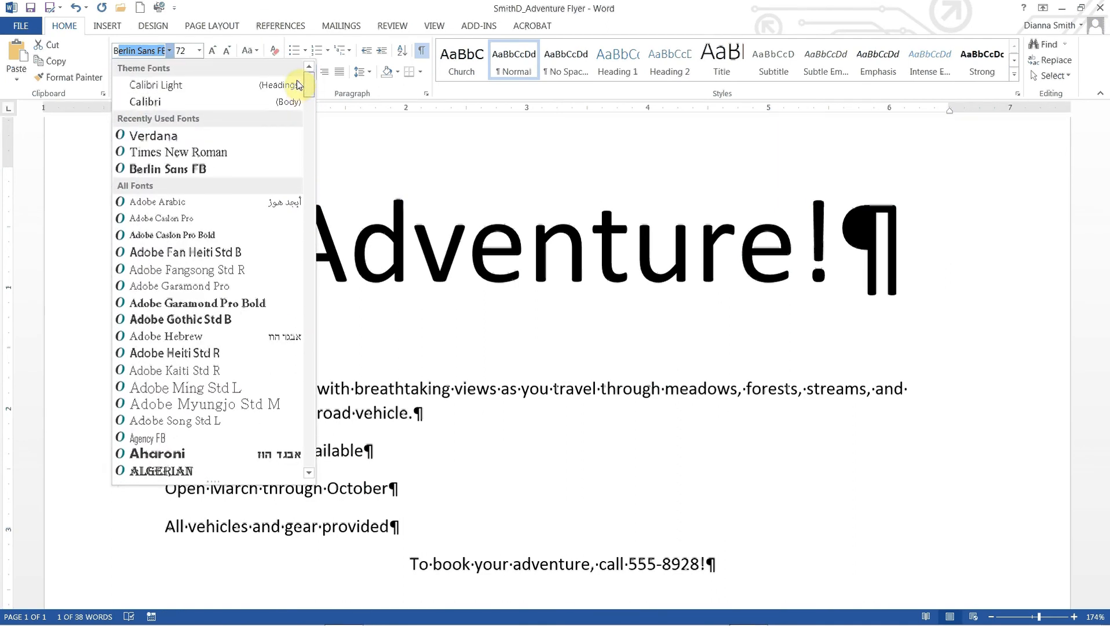
{"action": "left_click", "coordinate": [162, 172]}
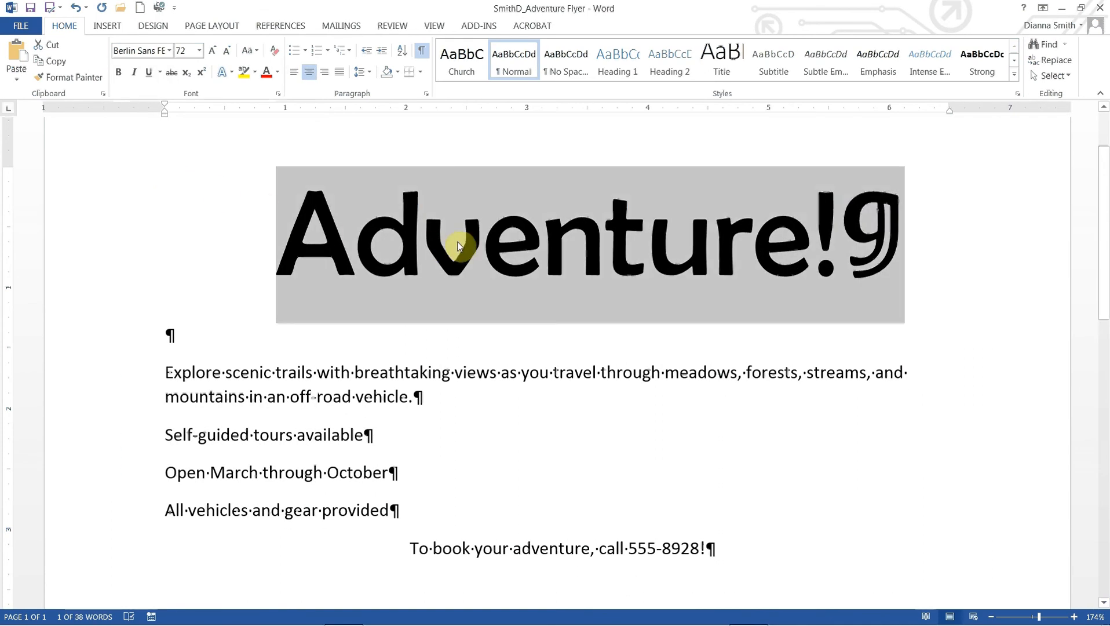
- Change the heading's font to Berlin Sans FB Demi and its letter case to UPPERCASE
{"action": "left_click", "coordinate": [169, 51]}
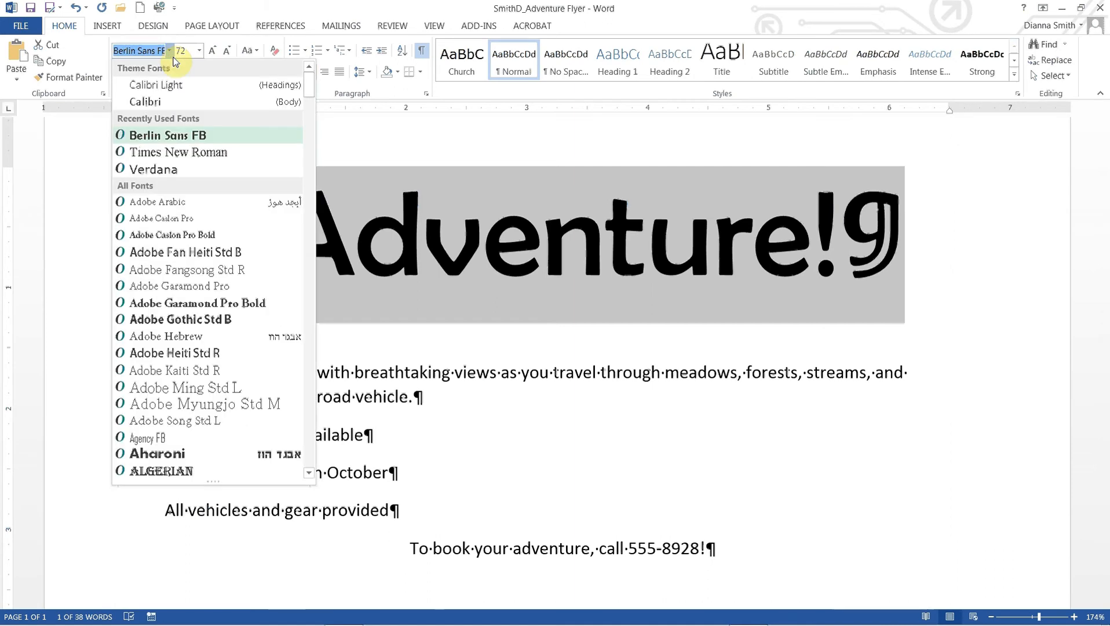
{"action": "left_click", "coordinate": [174, 135]}
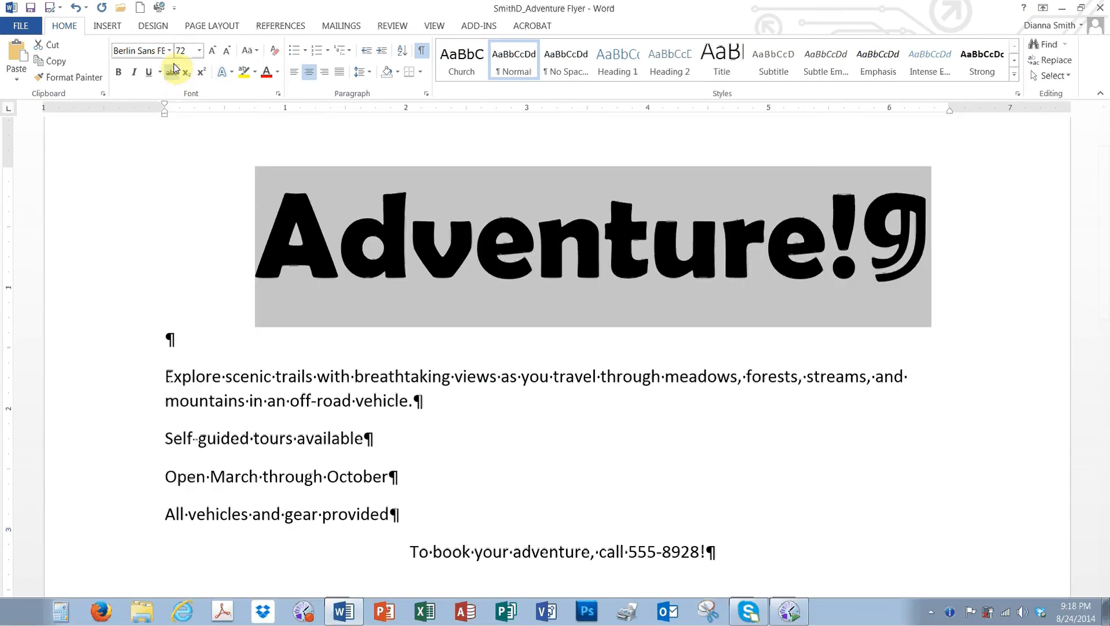
{"action": "left_click", "coordinate": [169, 51]}
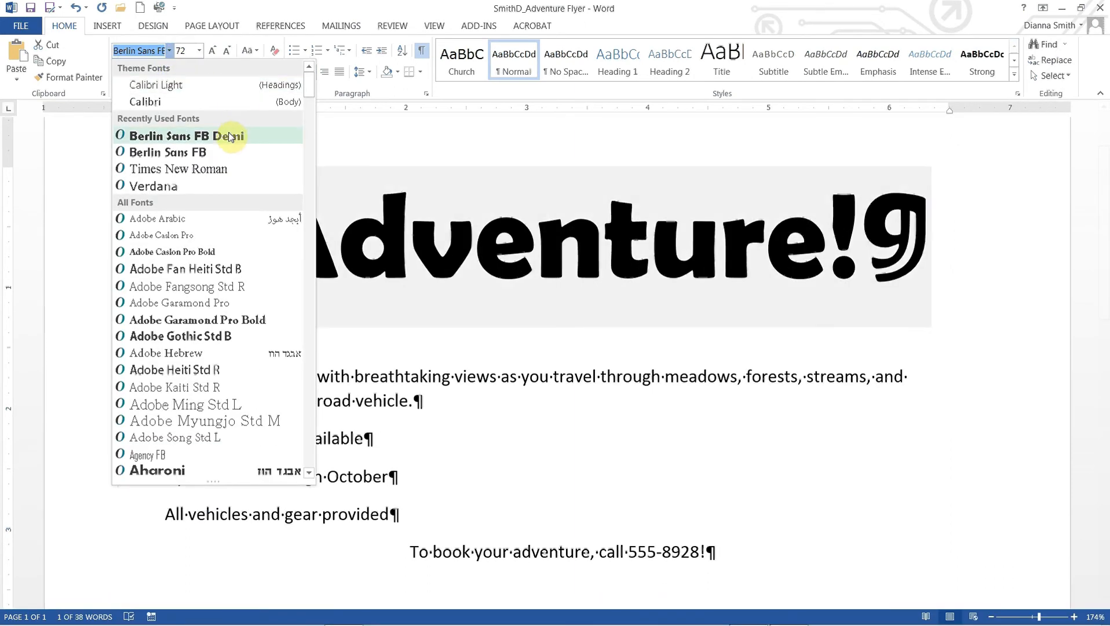
{"action": "left_click", "coordinate": [228, 137]}
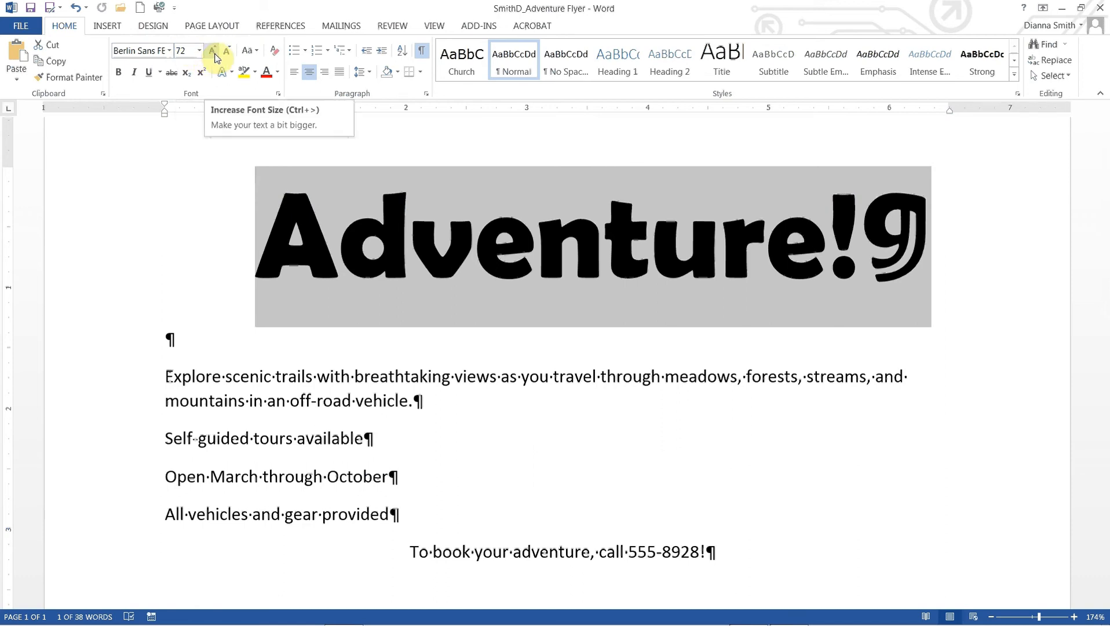
{"action": "left_click", "coordinate": [257, 54]}
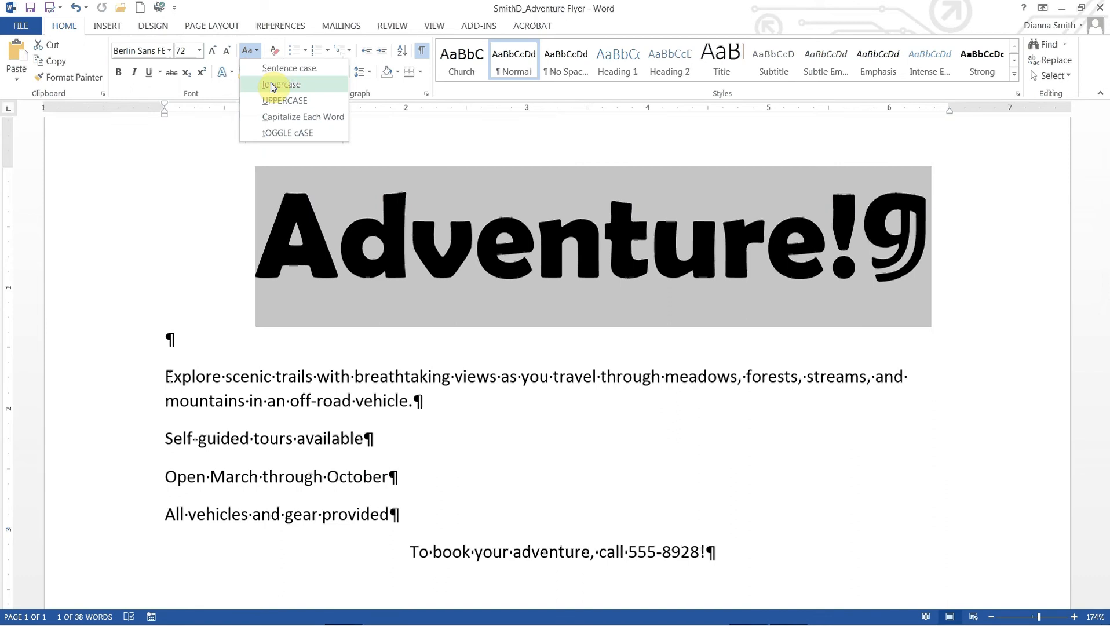
{"action": "left_click", "coordinate": [294, 109]}
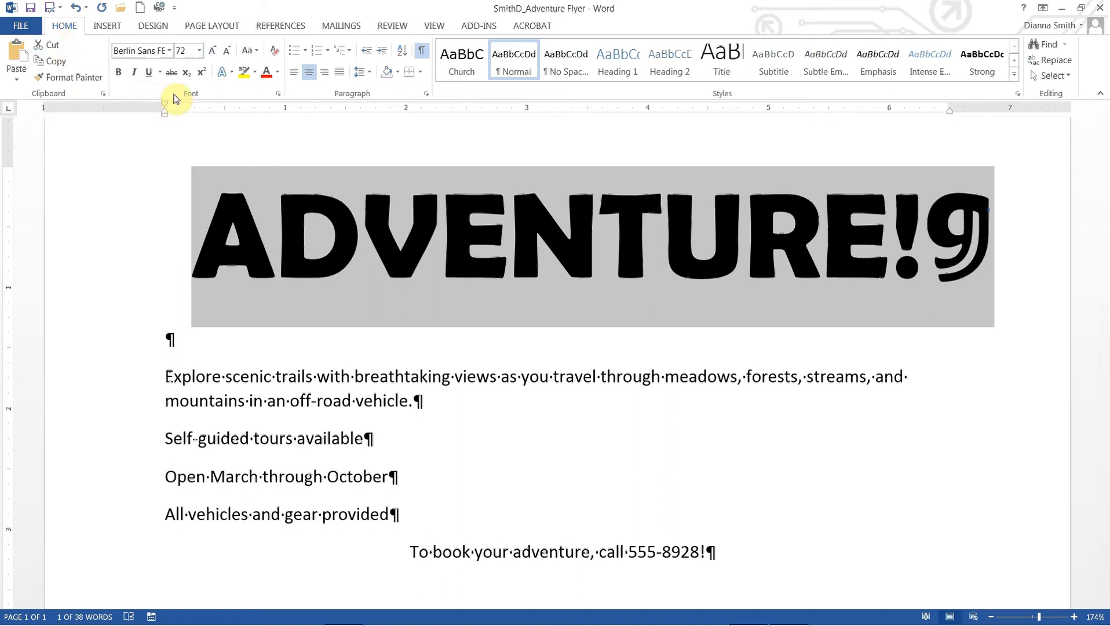
- Apply the preset text effect with white fill, thin blue outline and soft blue glow to the "ADVENTURE!" heading
{"action": "left_click", "coordinate": [232, 74]}
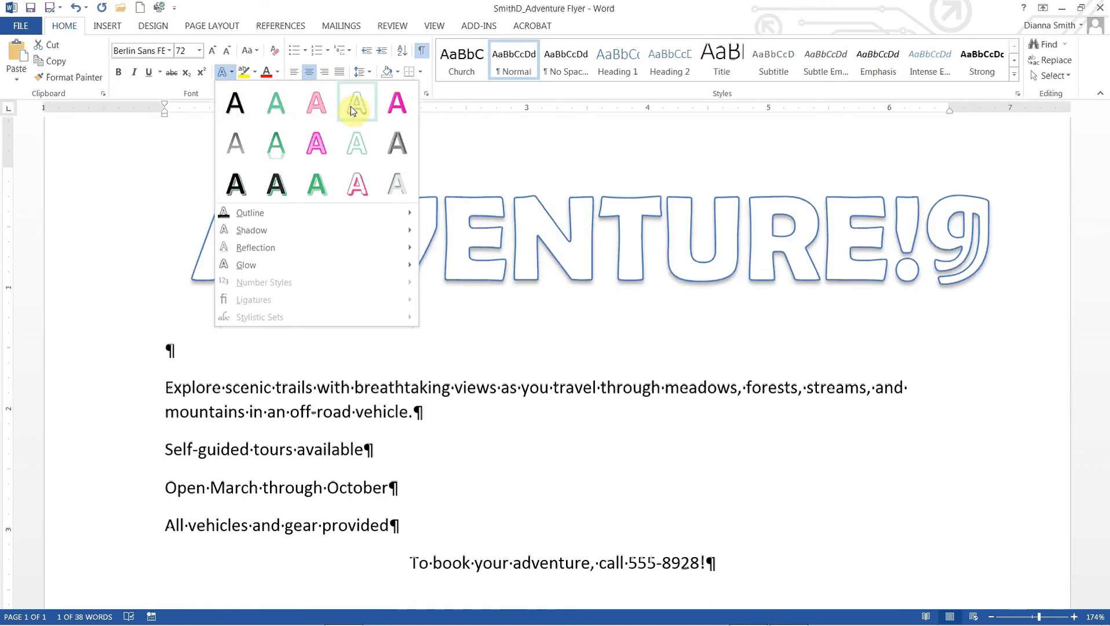
{"action": "left_click", "coordinate": [355, 139]}
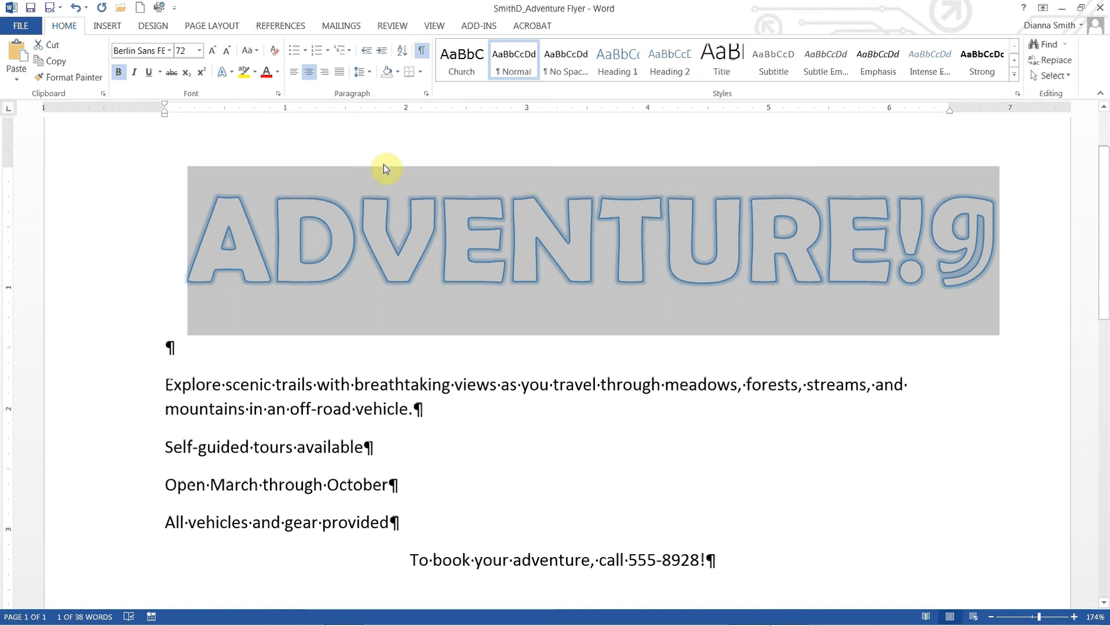
{"action": "left_click", "coordinate": [1015, 264]}
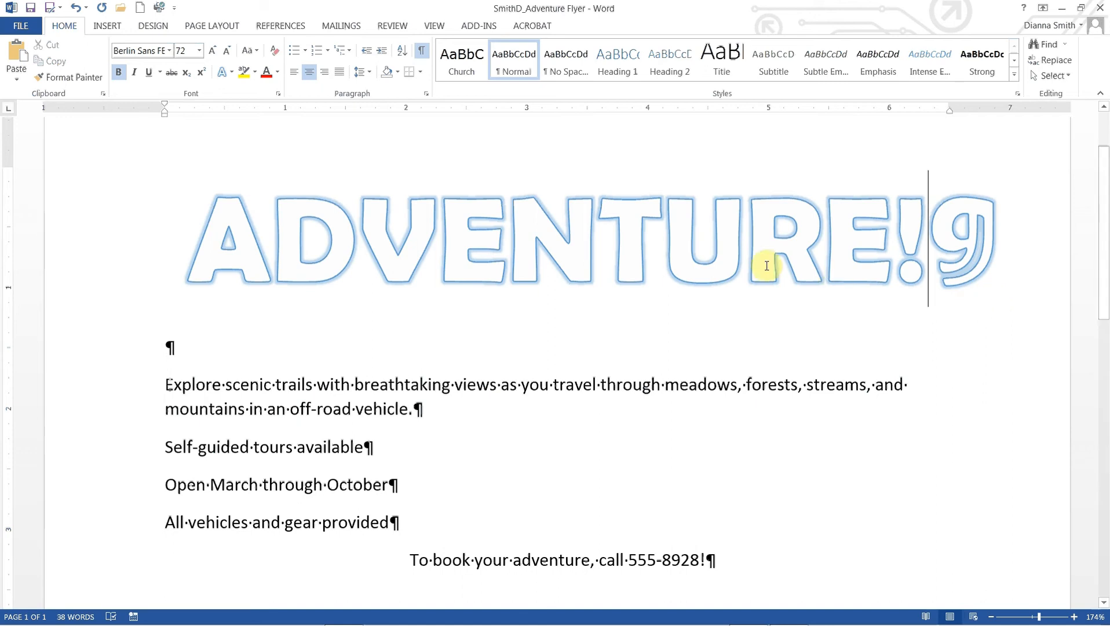
- Shade the background of the "ADVENTURE!" heading paragraph with a pale blue theme color
{"action": "left_click", "coordinate": [606, 237]}
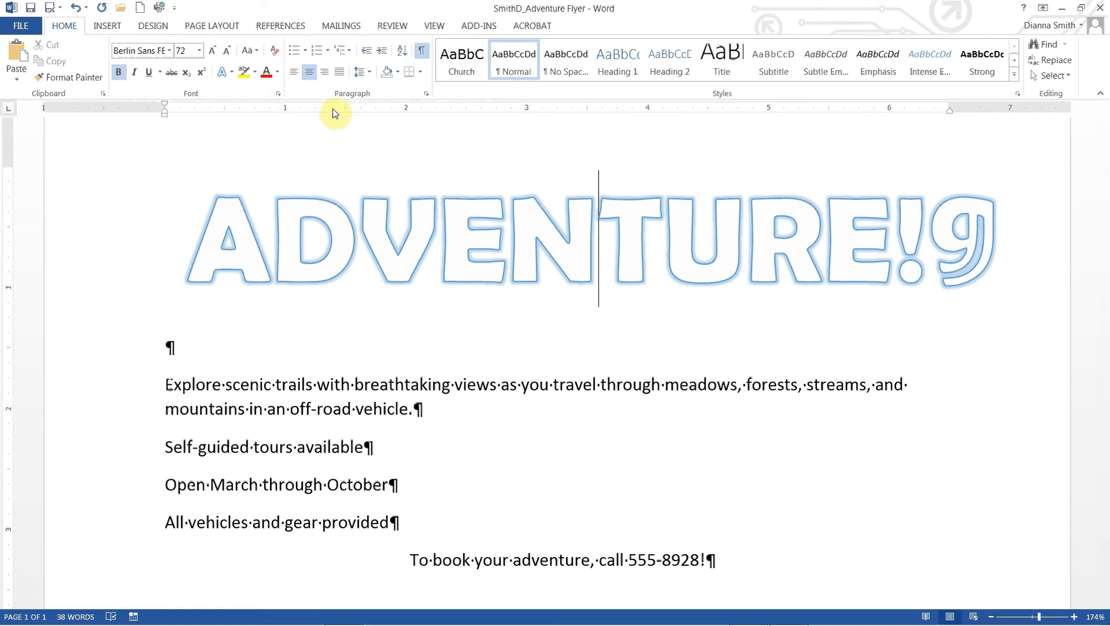
{"action": "left_click", "coordinate": [400, 76]}
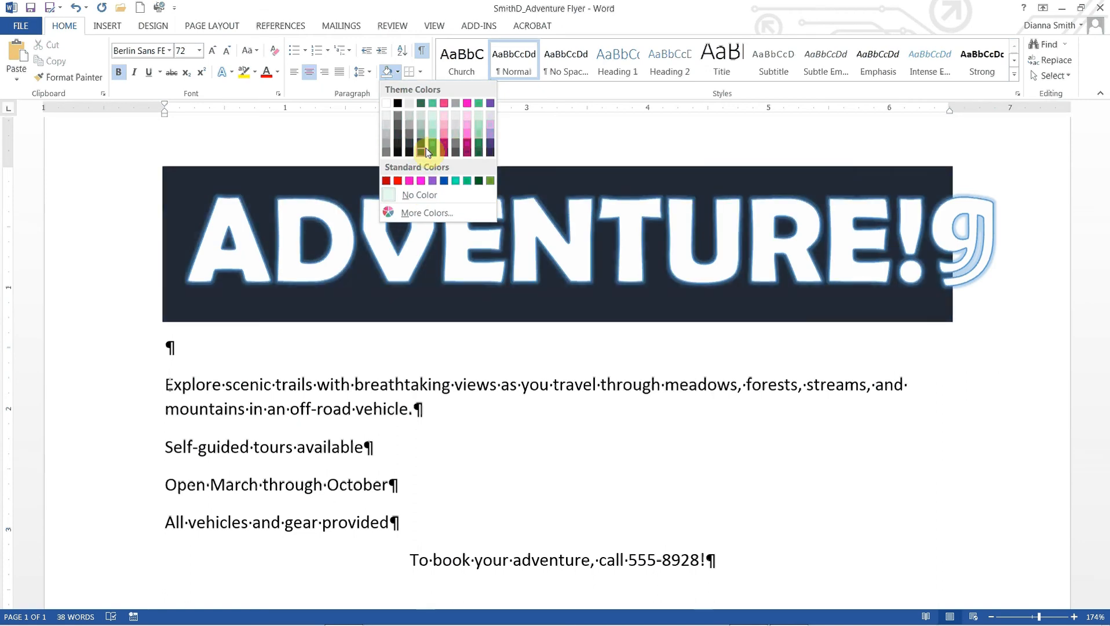
{"action": "key", "text": "Escape"}
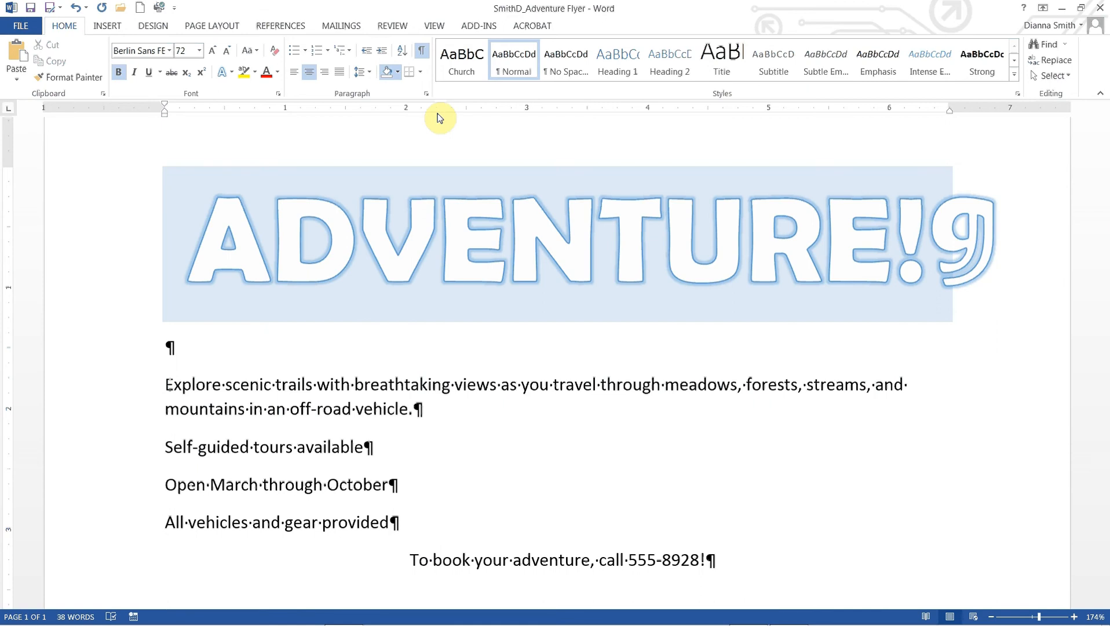